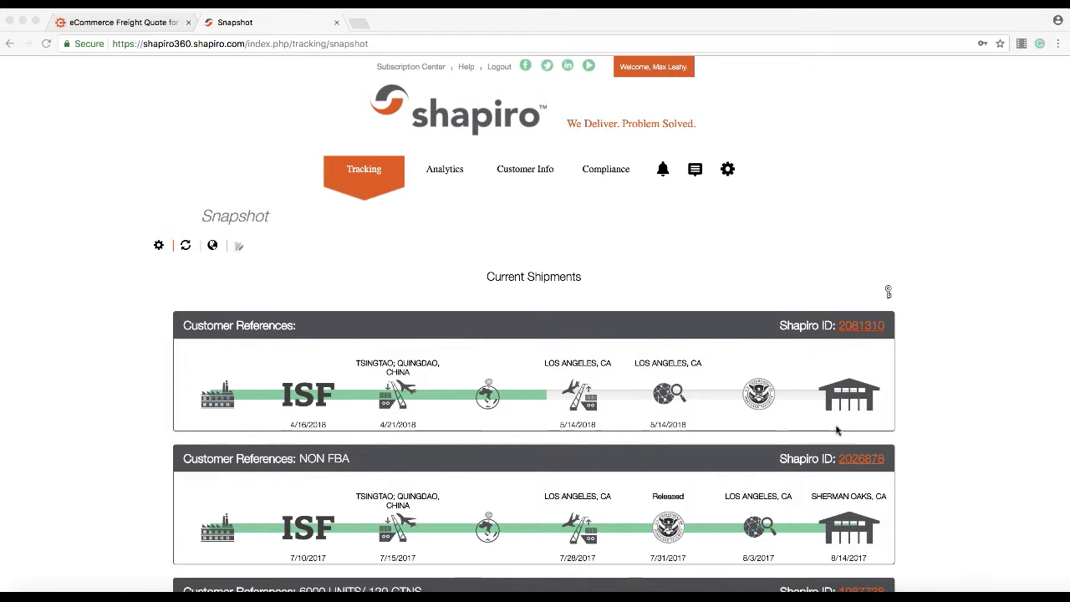
pyautogui.scroll(-3, 837, 430)
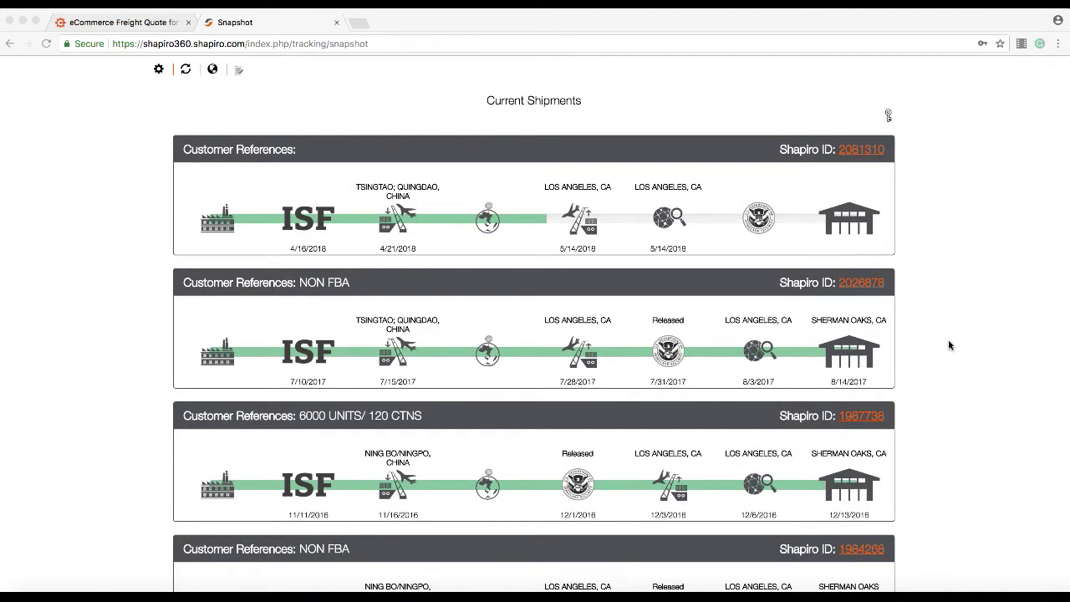
pyautogui.scroll(-1, 948, 341)
pyautogui.scroll(-1, 948, 346)
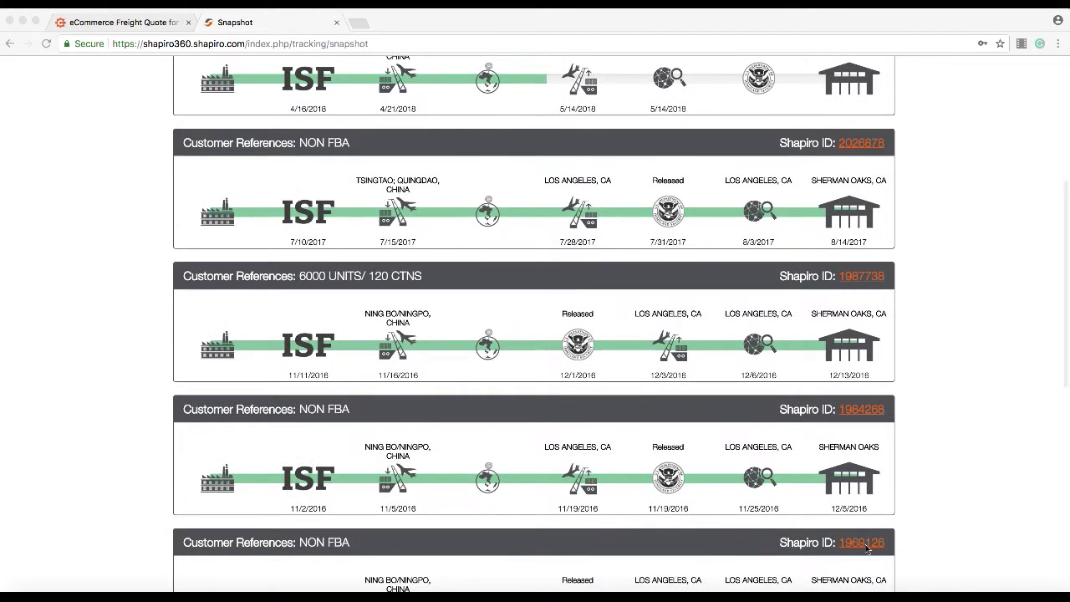
pyautogui.scroll(-2, 948, 479)
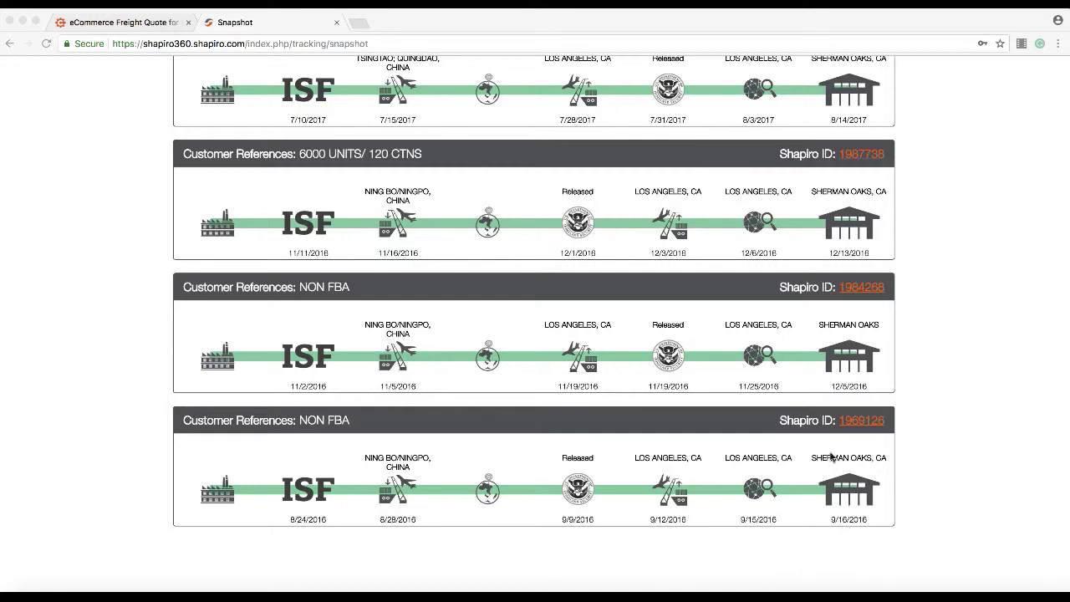
pyautogui.scroll(-1, 831, 455)
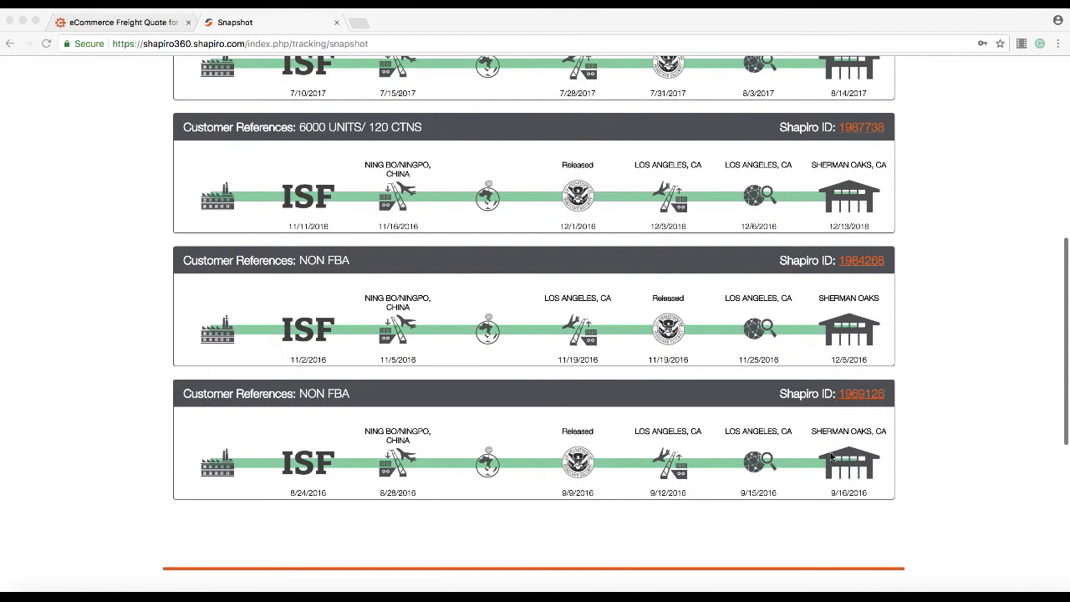
pyautogui.scroll(5, 832, 456)
pyautogui.scroll(5, 832, 455)
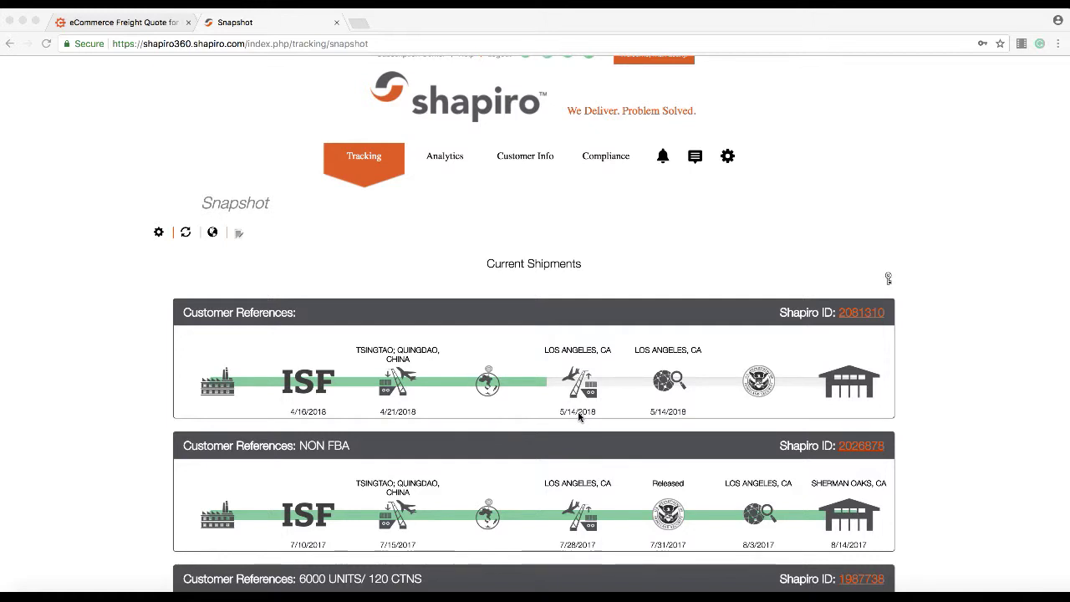
# Step: On the freight quote form, enter the contact's first and last name
pyautogui.click(130, 26)
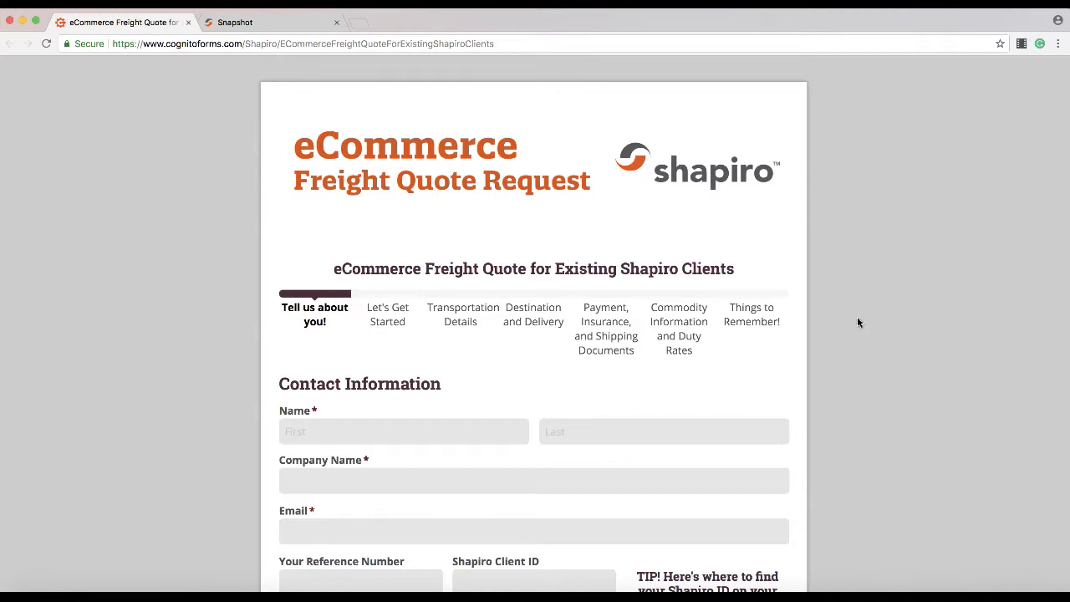
pyautogui.click(416, 436)
pyautogui.write('Tesst')
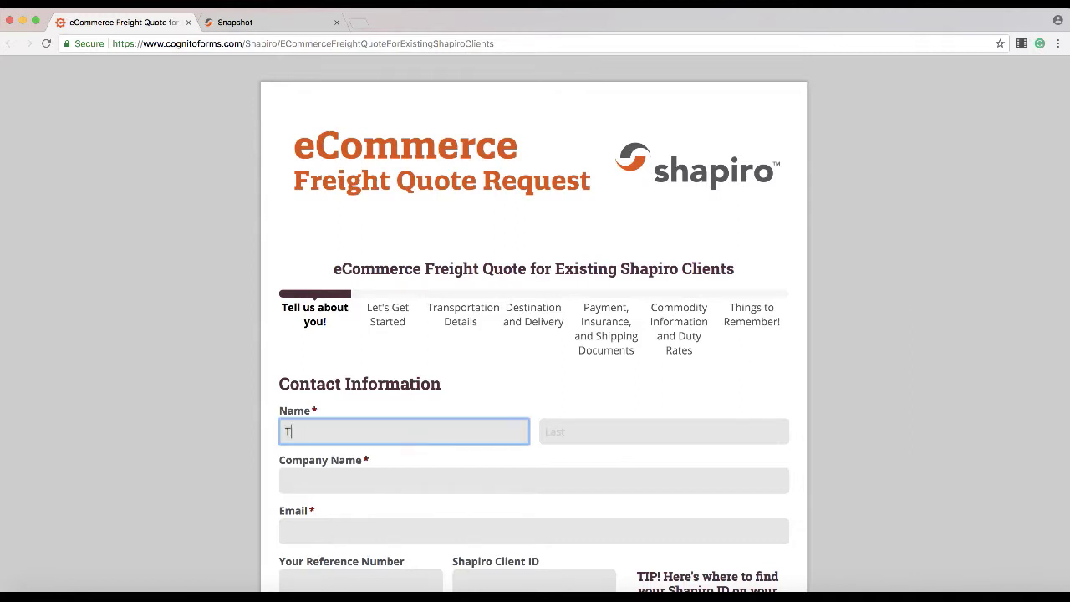
pyautogui.press('BackSpace')
pyautogui.press('BackSpace')
pyautogui.press('BackSpace')
pyautogui.write('st')
pyautogui.press('Tab')
pyautogui.write('T')
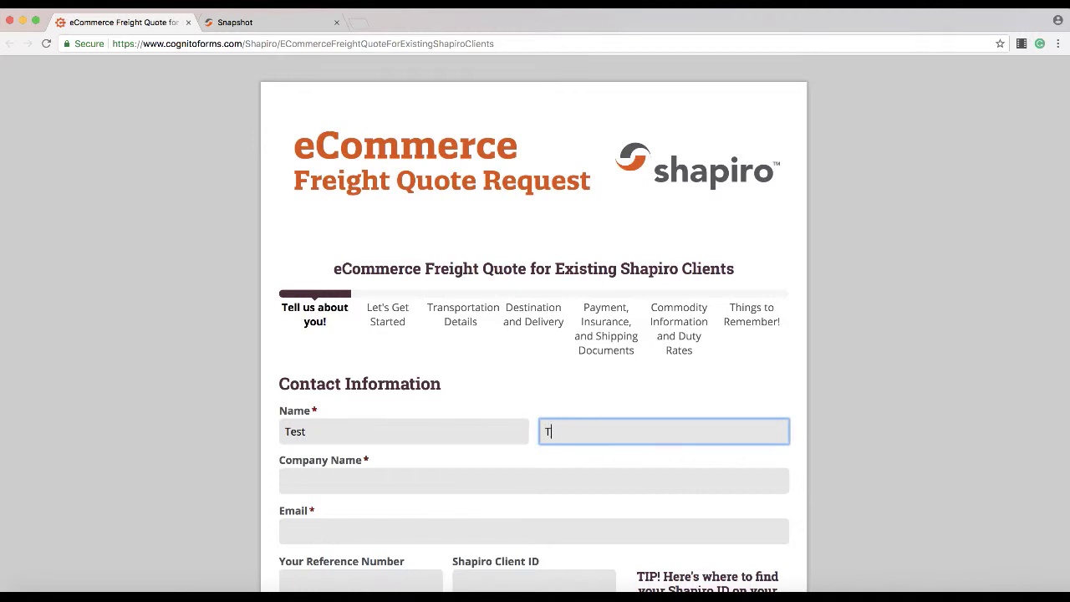
pyautogui.write('est')
# Step: Enter 'Prestige Auto Care Test Quote' as the company name
pyautogui.click(296, 481)
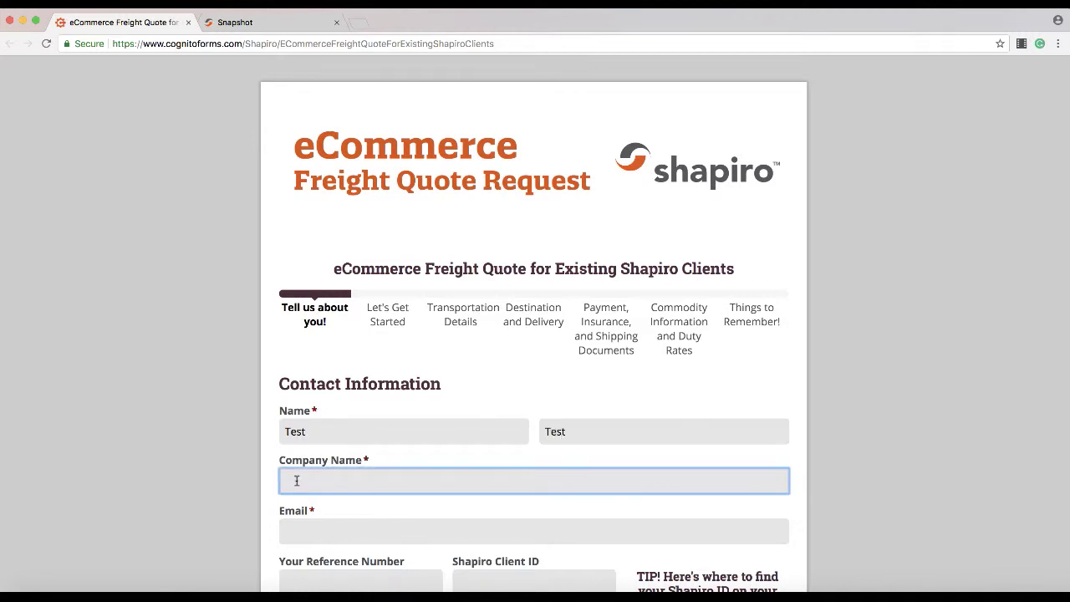
pyautogui.write('Pro')
pyautogui.press('BackSpace')
pyautogui.press('BackSpace')
pyautogui.write('restige Auto care')
pyautogui.press('BackSpace')
pyautogui.press('BackSpace')
pyautogui.press('BackSpace')
pyautogui.press('BackSpace')
pyautogui.write('Care Test')
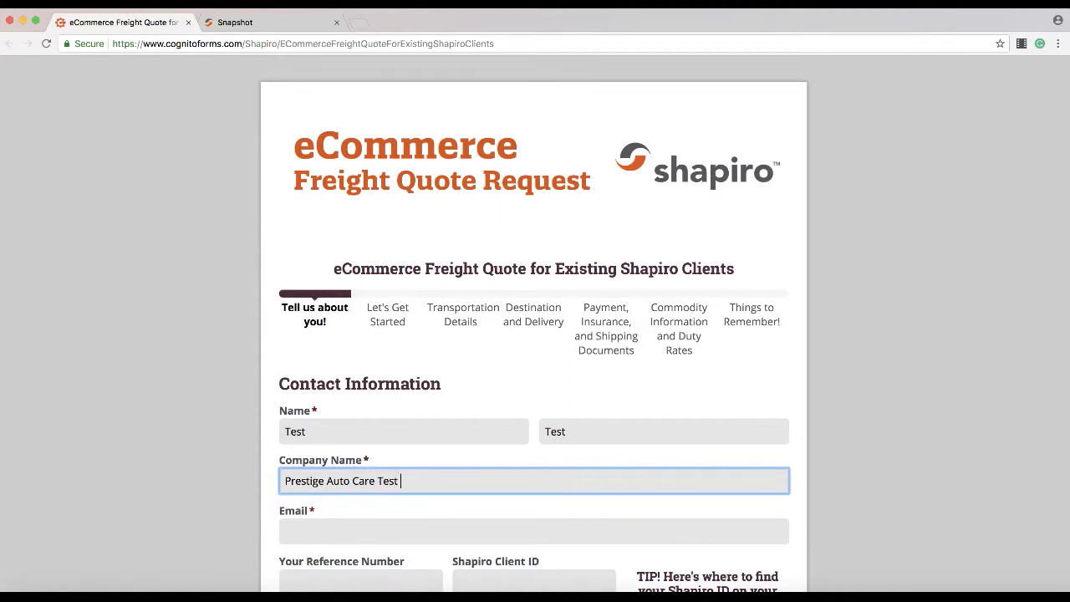
pyautogui.write(' Quote')
# Step: Fill in the contact's e-mail address
pyautogui.scroll(-3, 589, 399)
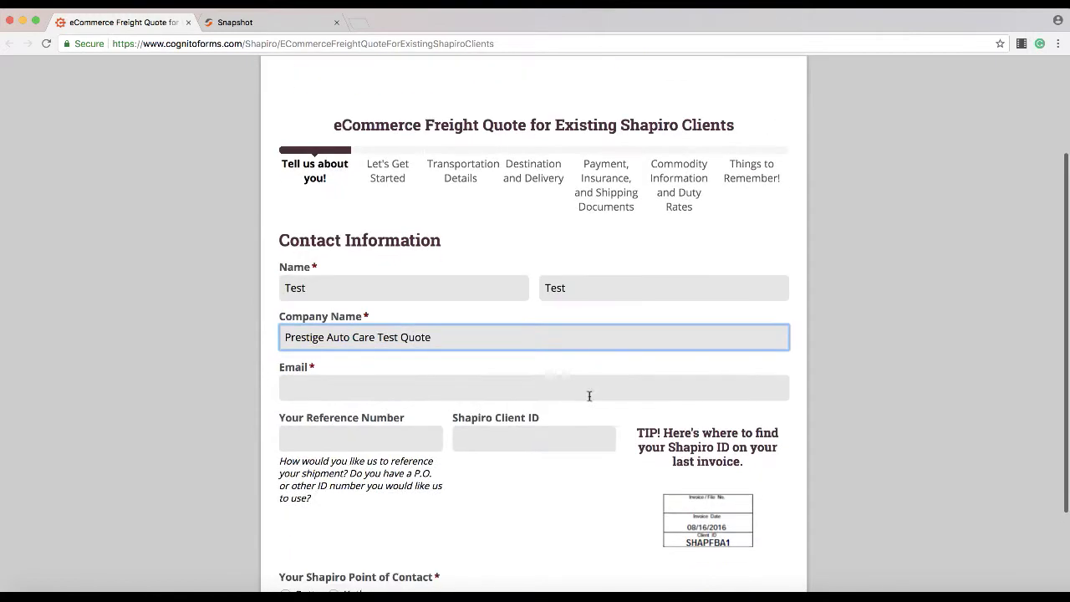
pyautogui.click(441, 398)
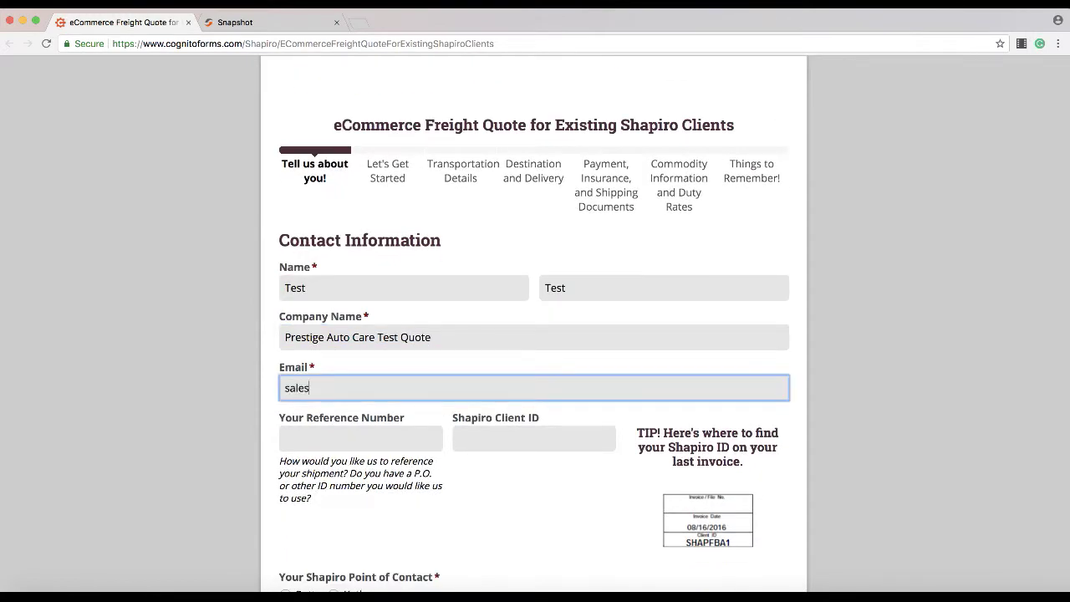
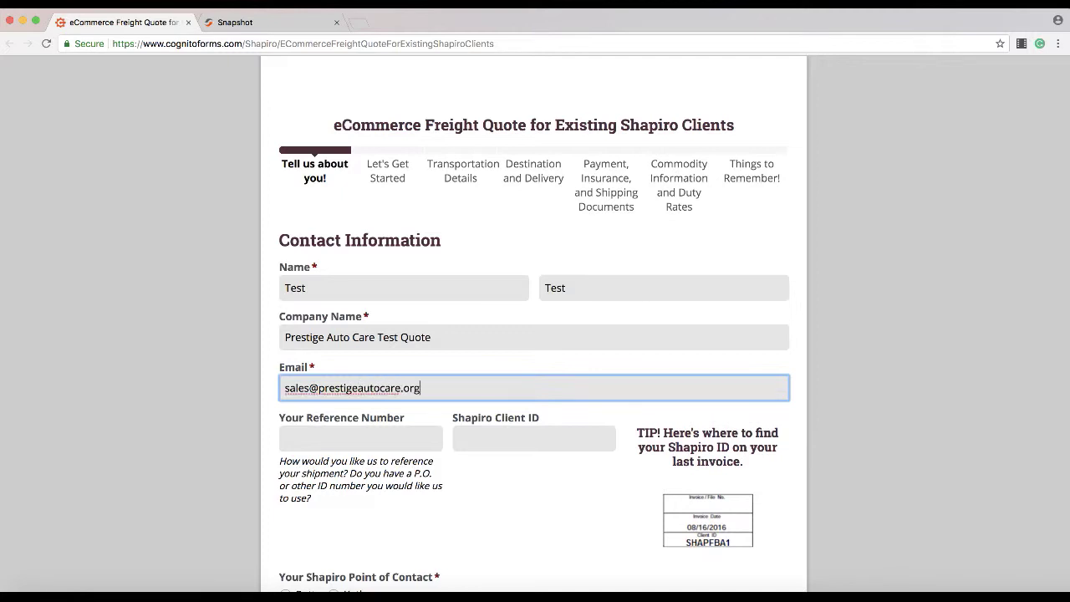
# Step: Choose the first Shapiro point of contact and advance to Transportation Details
pyautogui.scroll(-2, 836, 460)
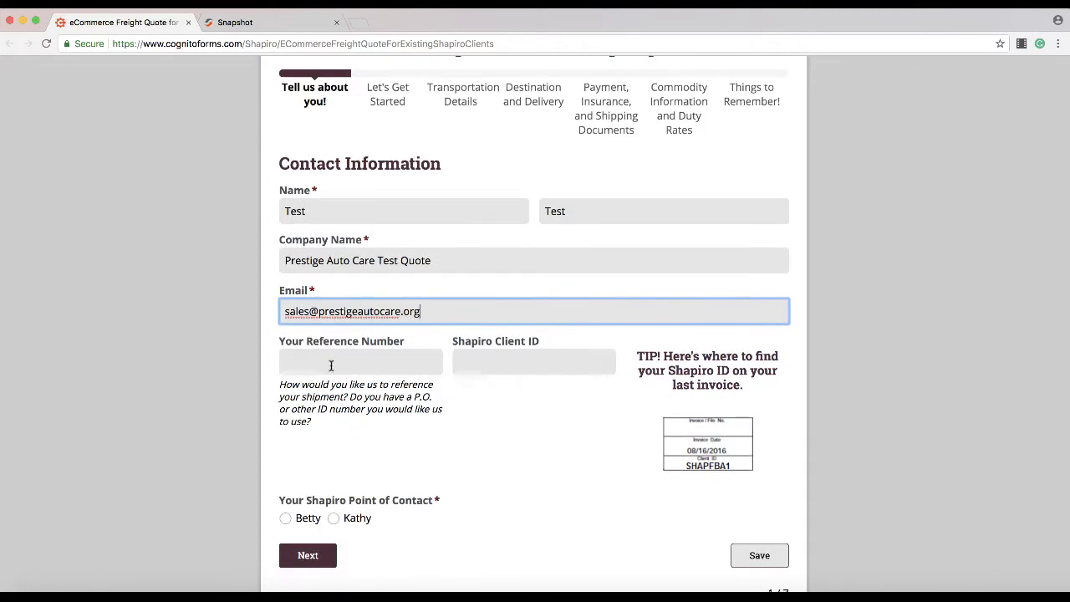
pyautogui.click(363, 371)
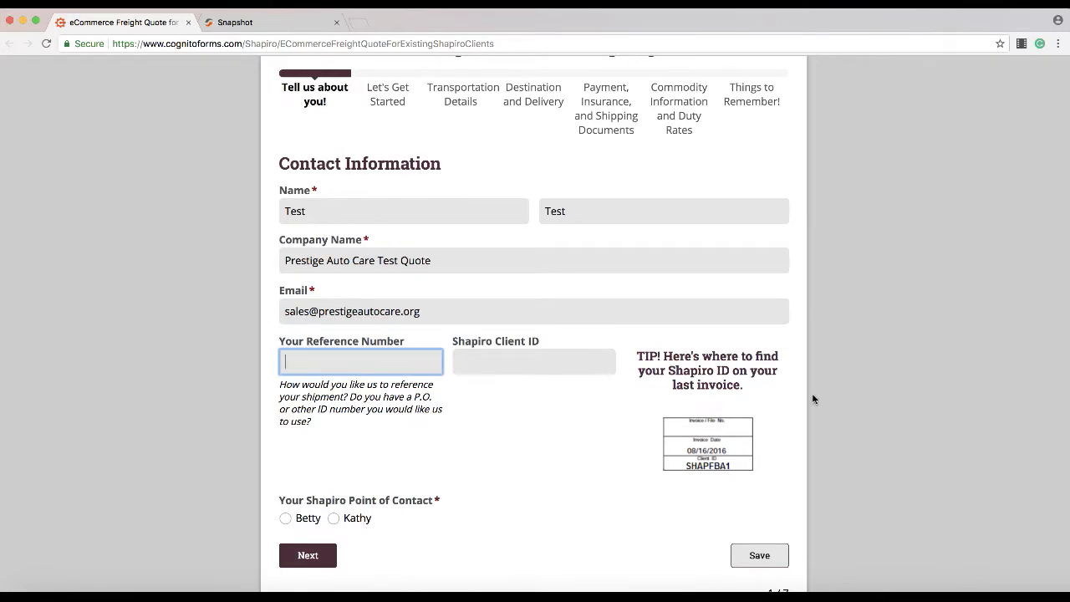
pyautogui.scroll(-1, 813, 400)
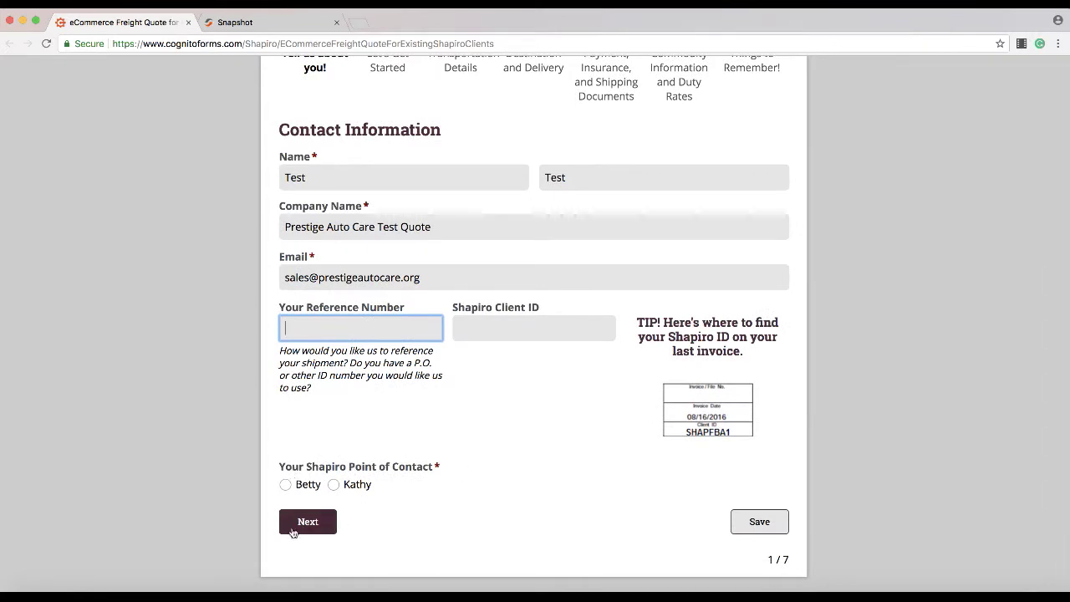
pyautogui.click(286, 484)
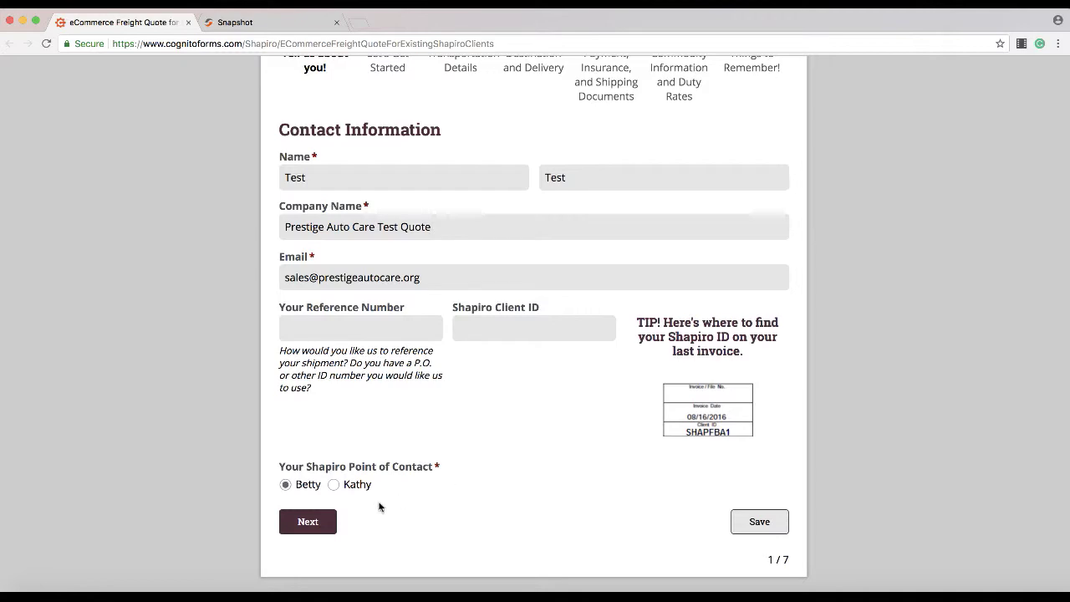
pyautogui.click(322, 530)
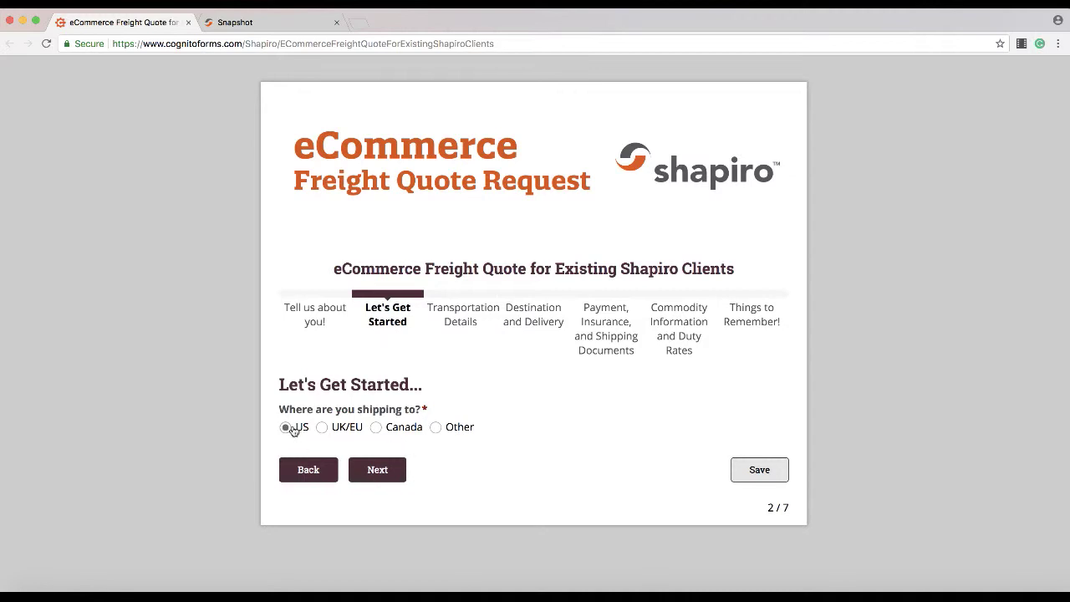
pyautogui.click(373, 468)
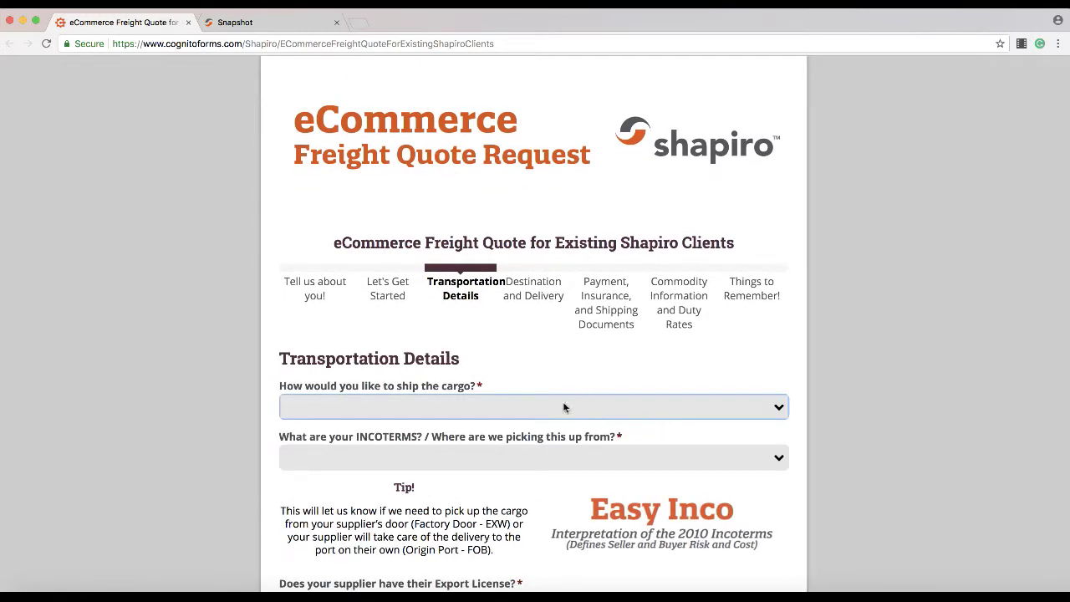
pyautogui.click(563, 407)
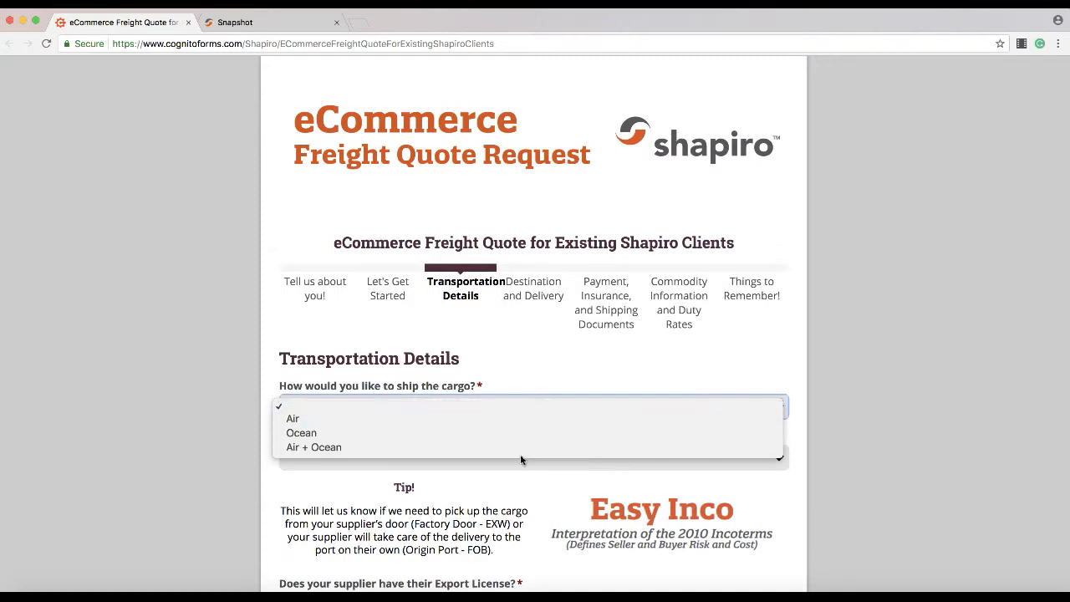
# Step: Set the shipping method to Ocean and the INCOTERMS to FOB (Origin Port)
pyautogui.click(468, 433)
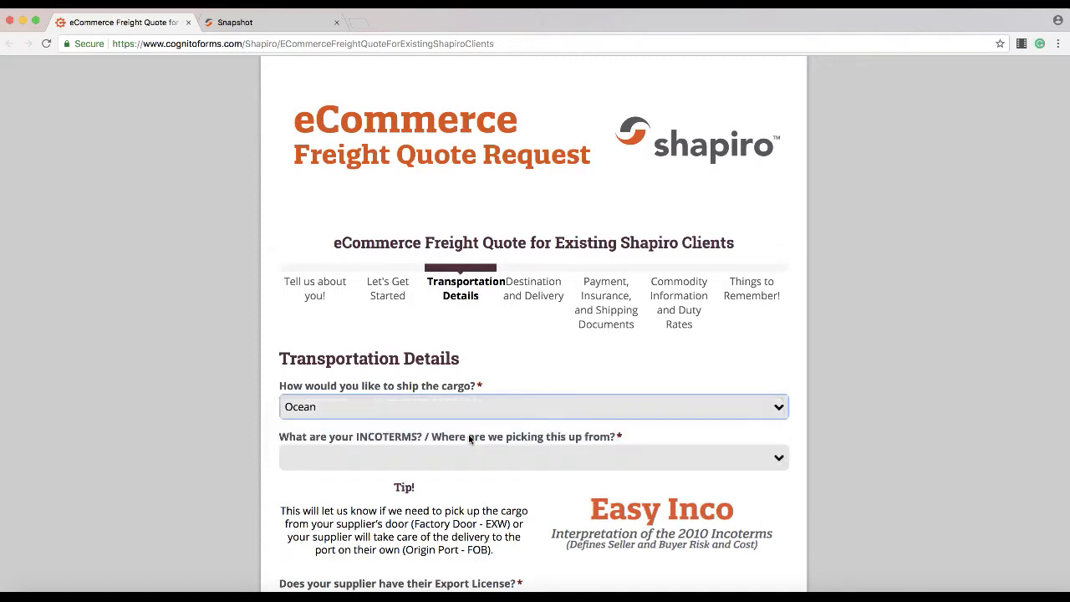
pyautogui.click(423, 454)
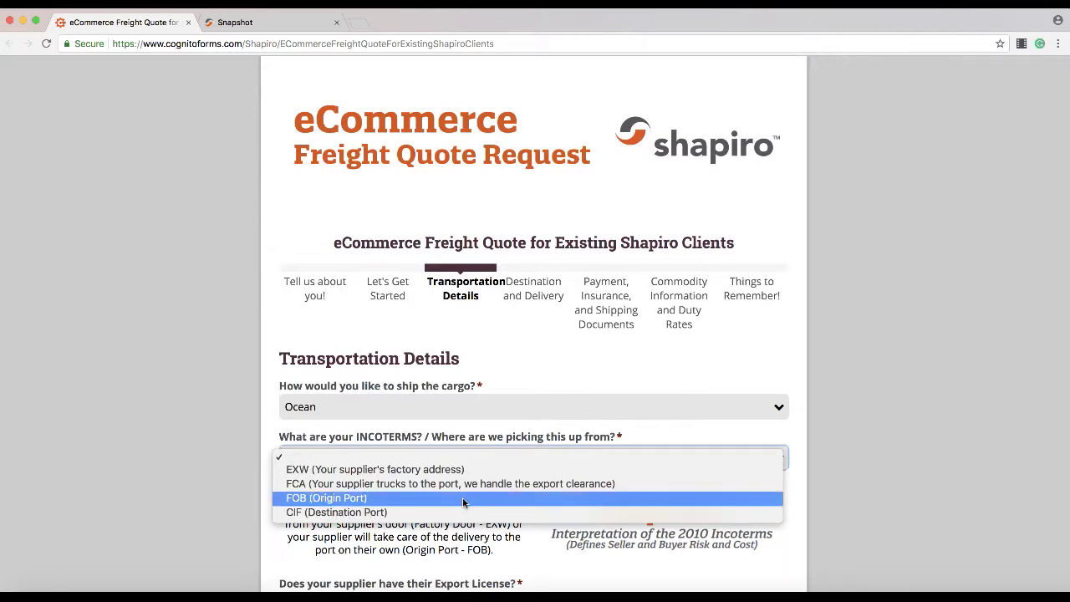
pyautogui.click(470, 498)
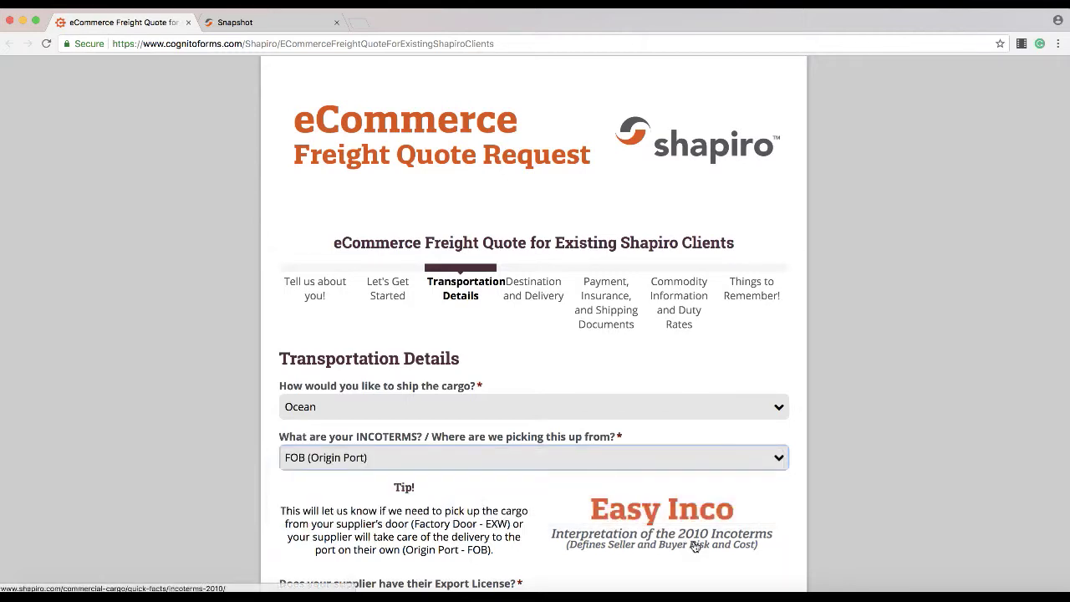
# Step: Enter Shanghai as the origin port and answer Yes to the supplier export license
pyautogui.scroll(-3, 692, 454)
pyautogui.scroll(-4, 692, 456)
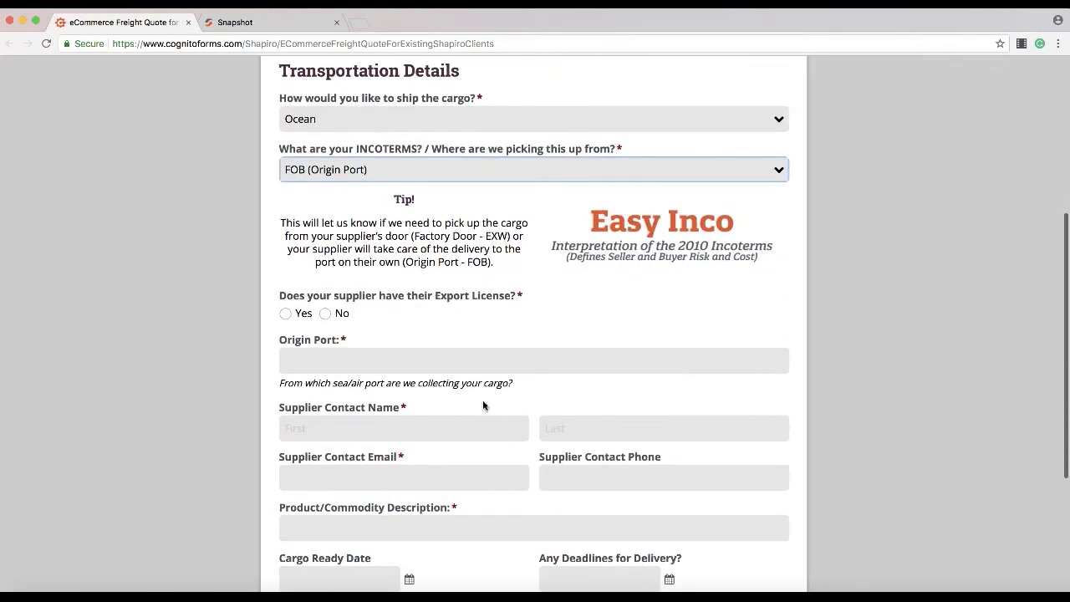
pyautogui.click(418, 357)
pyautogui.write('Shag')
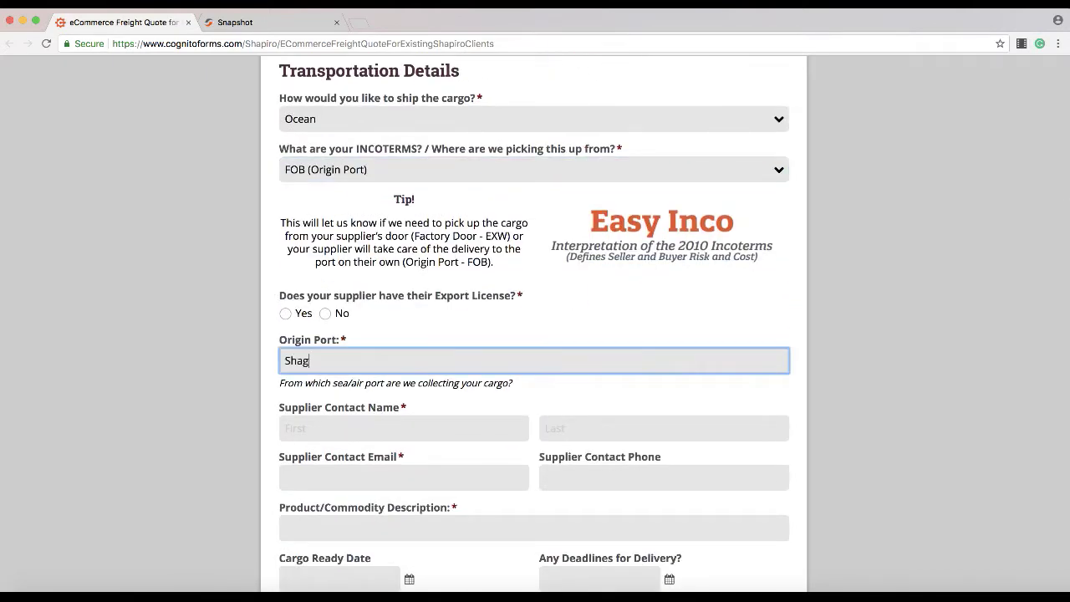
pyautogui.press('BackSpace')
pyautogui.write('nghai')
pyautogui.click(739, 308)
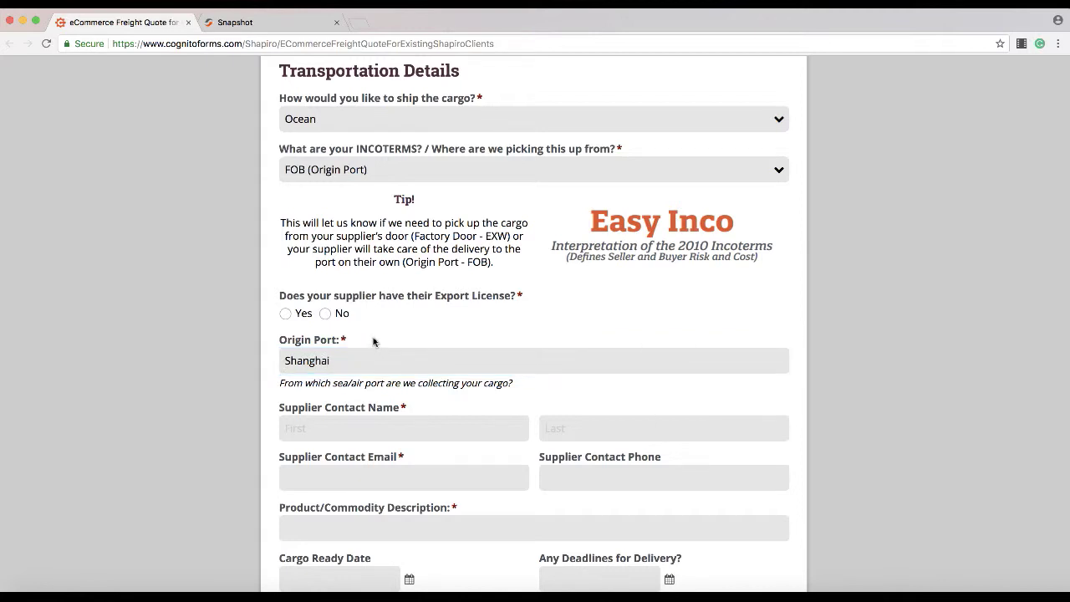
pyautogui.click(285, 313)
# Step: Enter the supplier contact's first name, last name and e-mail address
pyautogui.scroll(-3, 623, 382)
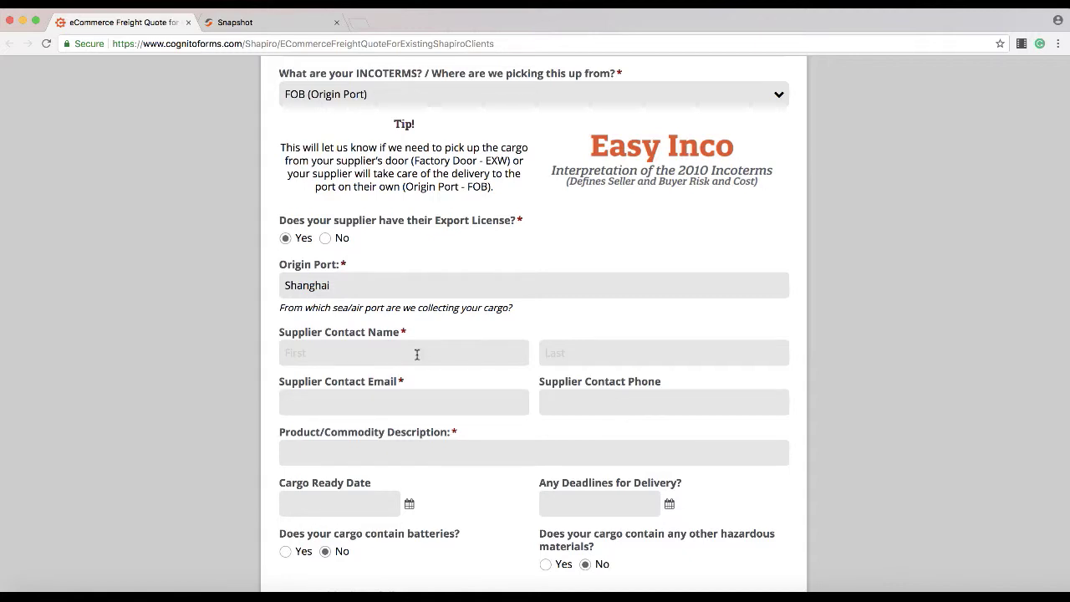
pyautogui.click(417, 355)
pyautogui.write('Test')
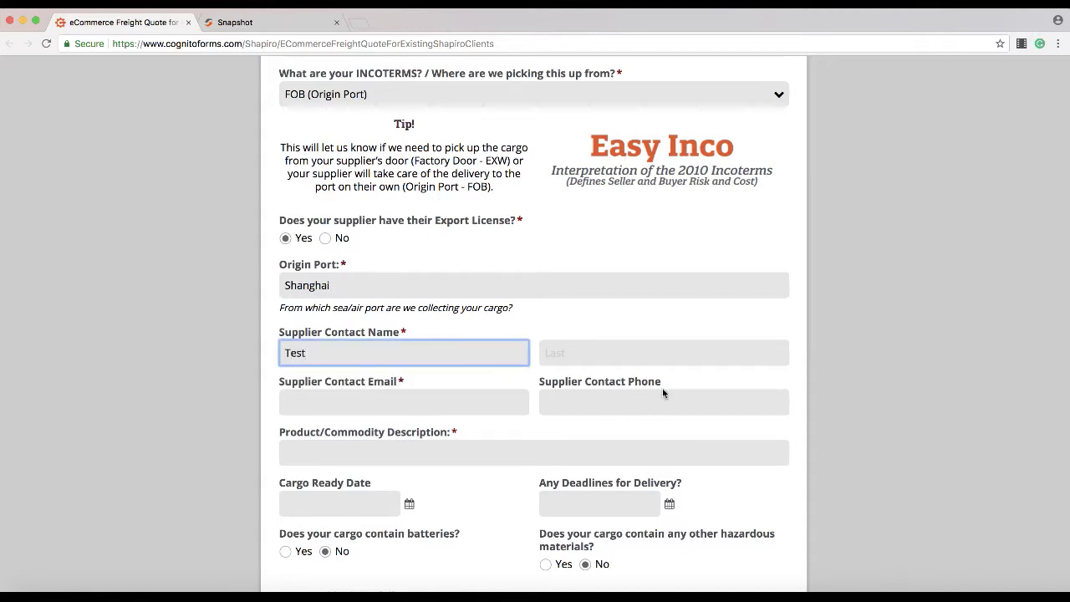
pyautogui.click(568, 356)
pyautogui.write('Test')
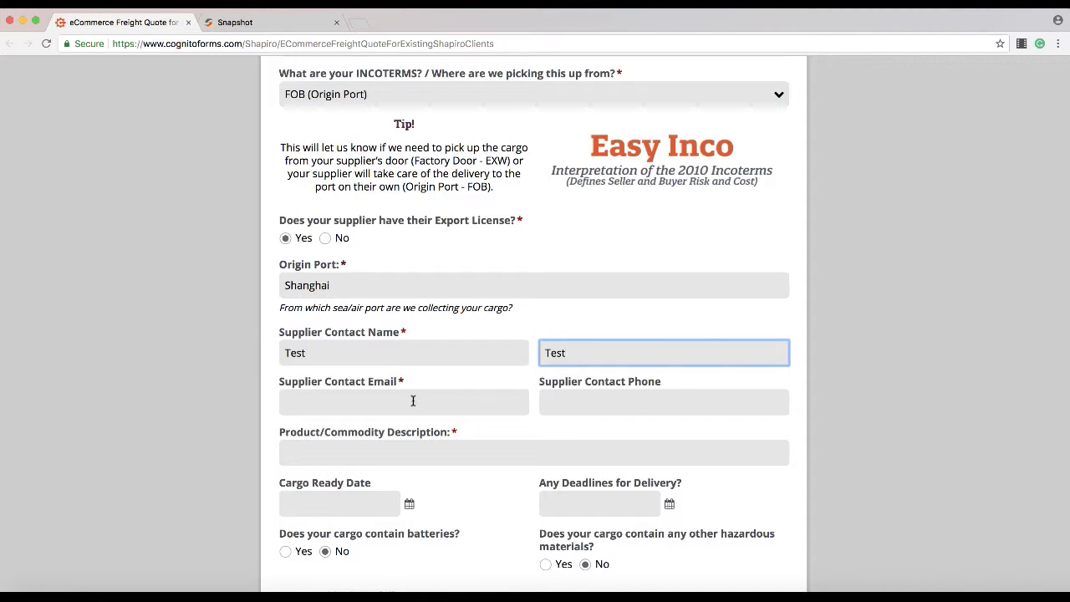
pyautogui.click(412, 401)
pyautogui.write('test@')
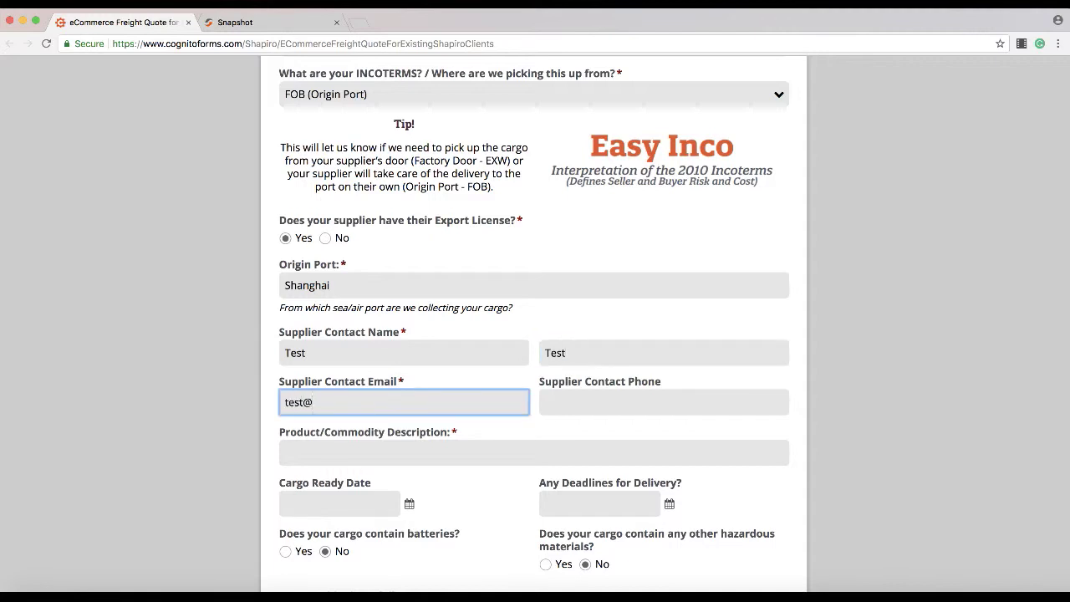
pyautogui.write('test.com')
pyautogui.scroll(-2, 525, 492)
pyautogui.click(429, 383)
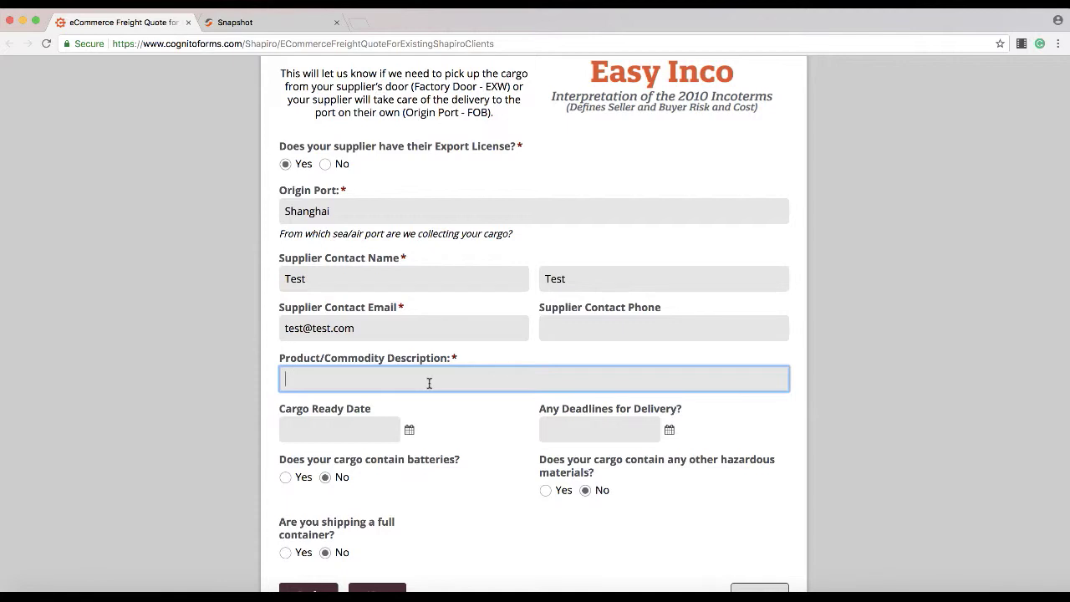
# Step: Describe the commodity as 'Microfiber car duster with telescoping metal handle', ready 5/16/2018, deadline 6/14/2018
pyautogui.write('Microfiber car duster with telesco')
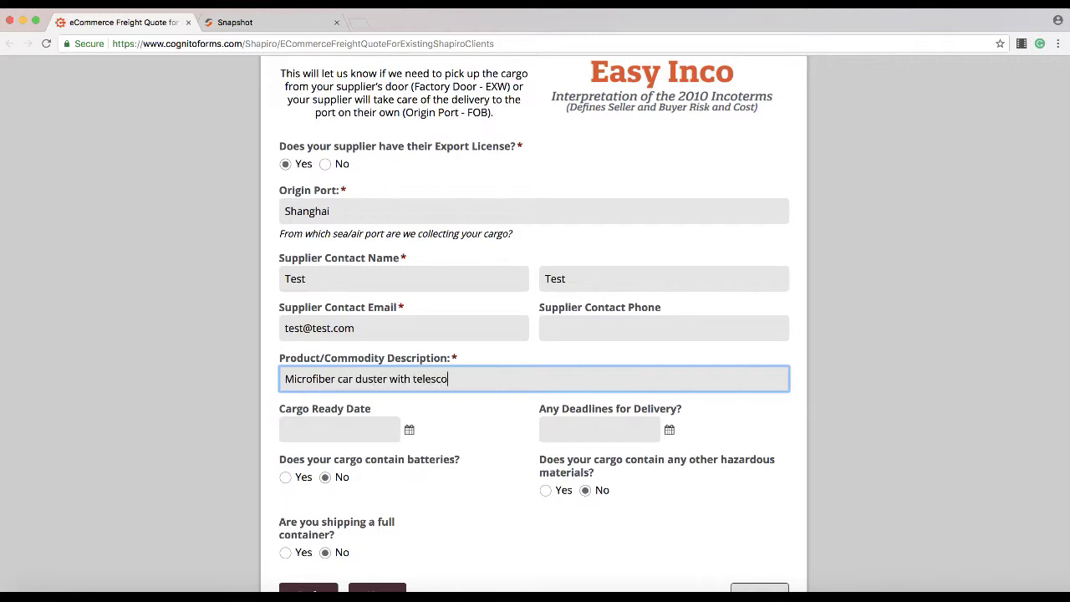
pyautogui.write('ping metal handle')
pyautogui.click(358, 431)
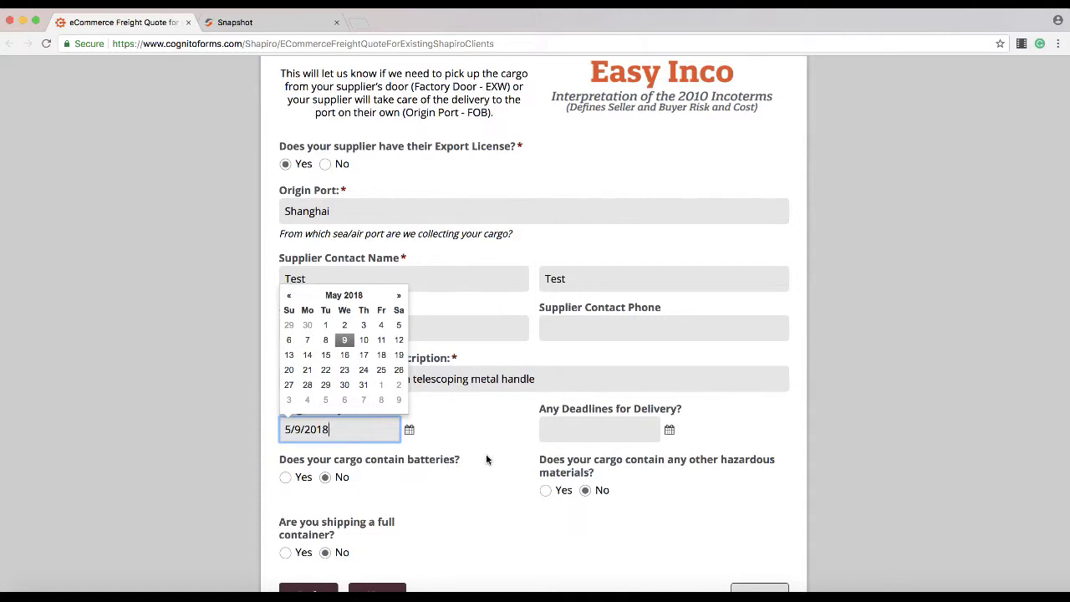
pyautogui.click(345, 354)
pyautogui.click(615, 438)
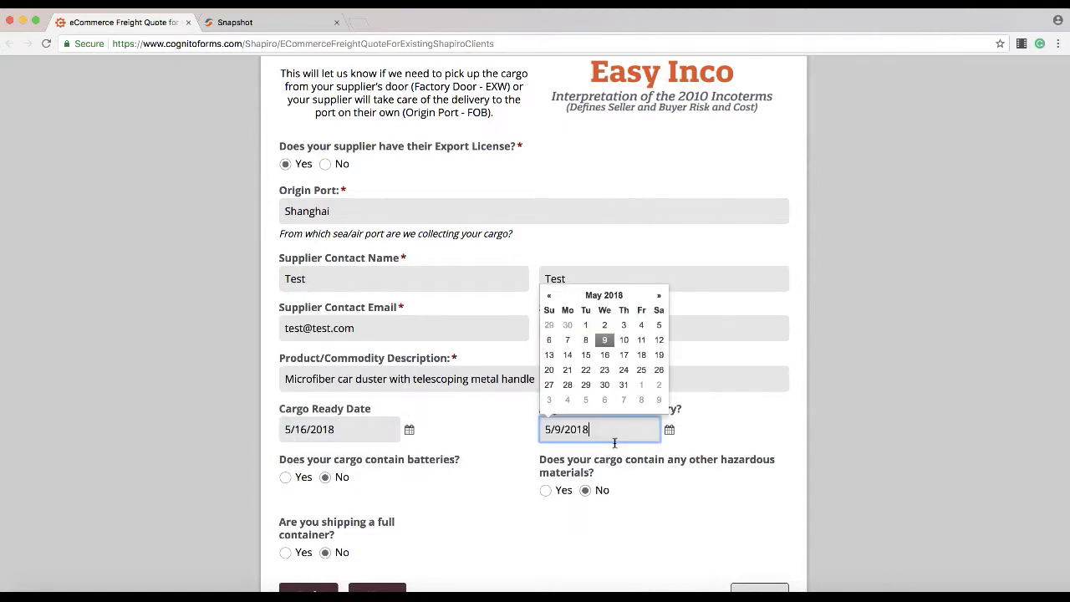
pyautogui.click(658, 297)
pyautogui.click(623, 355)
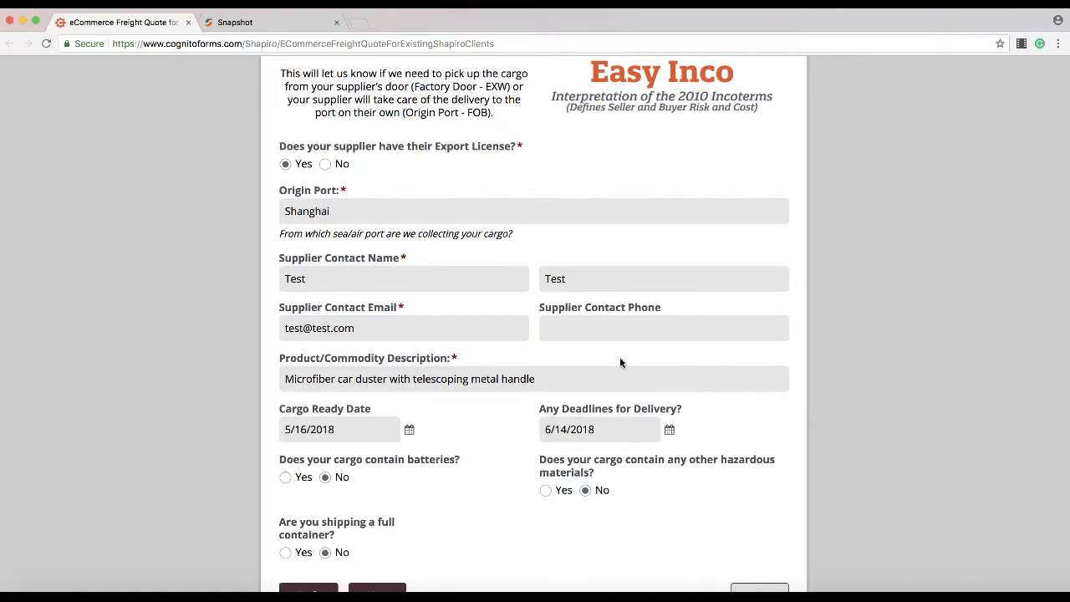
pyautogui.scroll(-3, 741, 439)
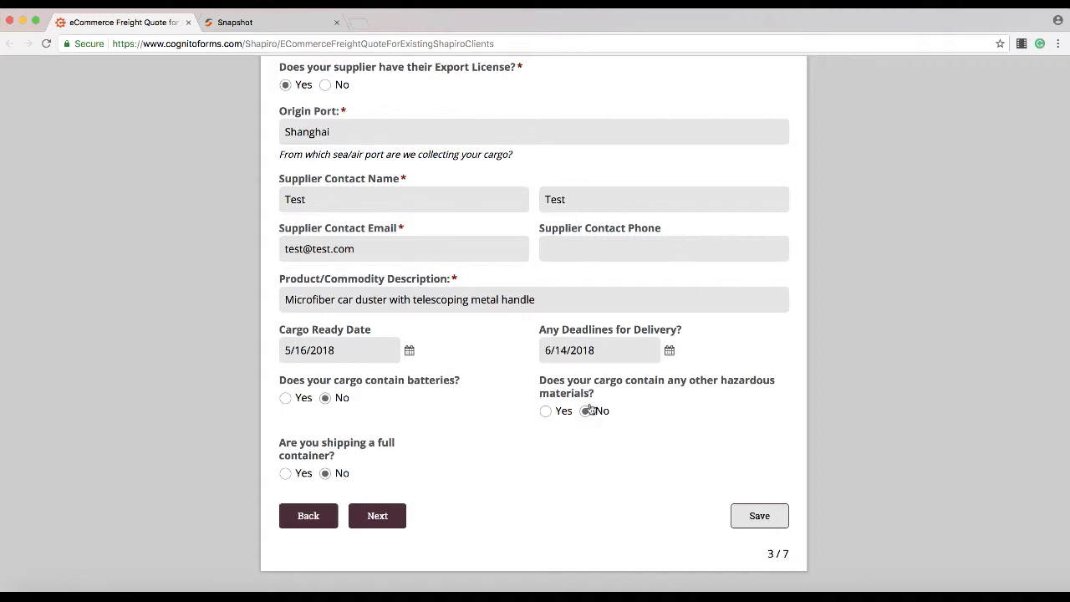
pyautogui.scroll(-1, 461, 448)
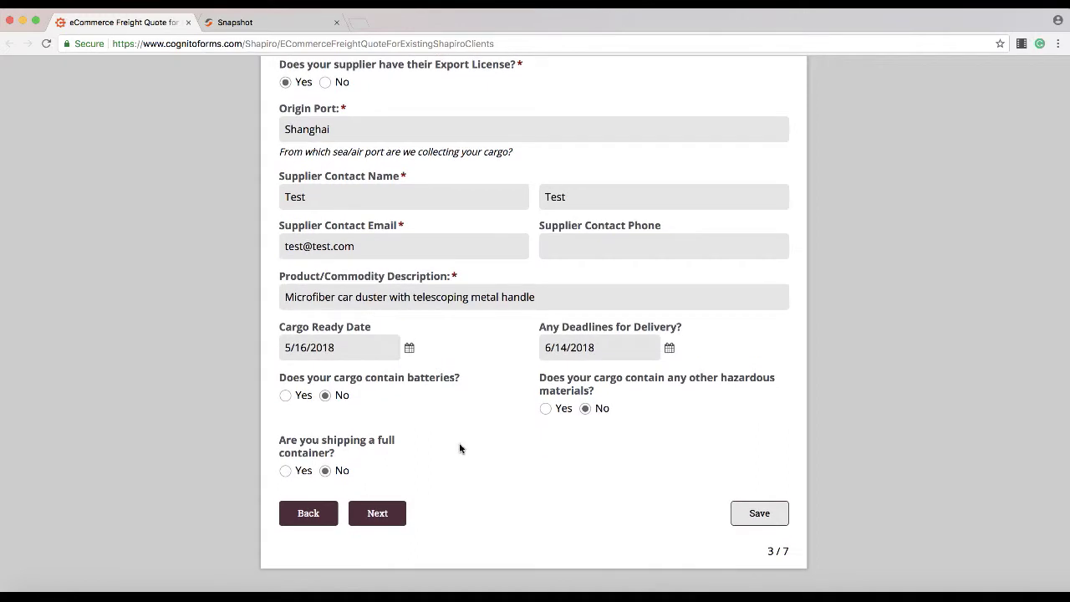
# Step: Highlight the full-container question, then continue to the Destination and Delivery page
pyautogui.moveTo(342, 456); pyautogui.dragTo(287, 438)
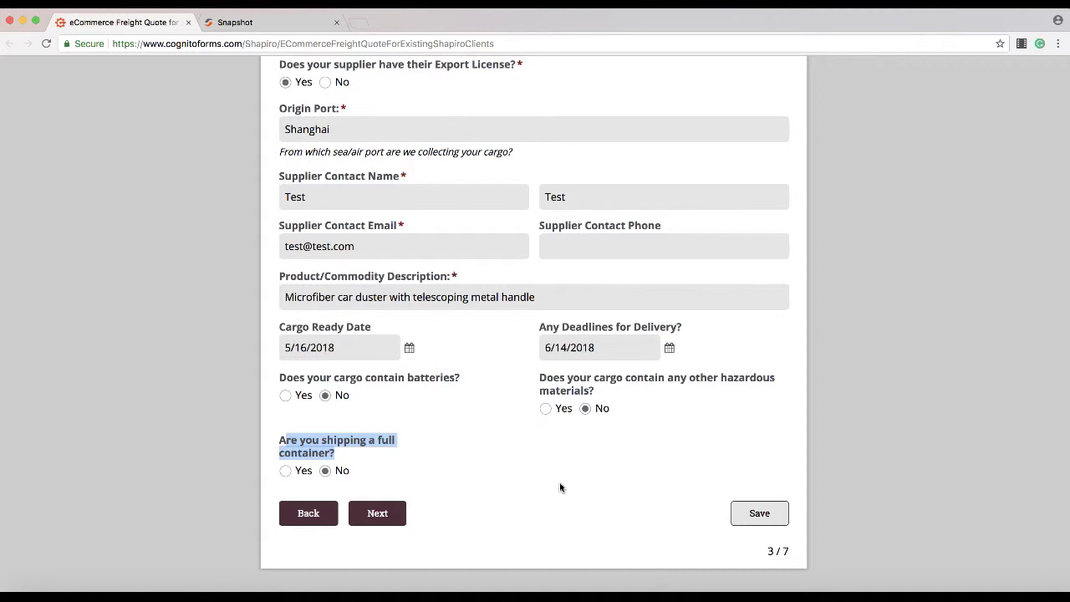
pyautogui.click(560, 487)
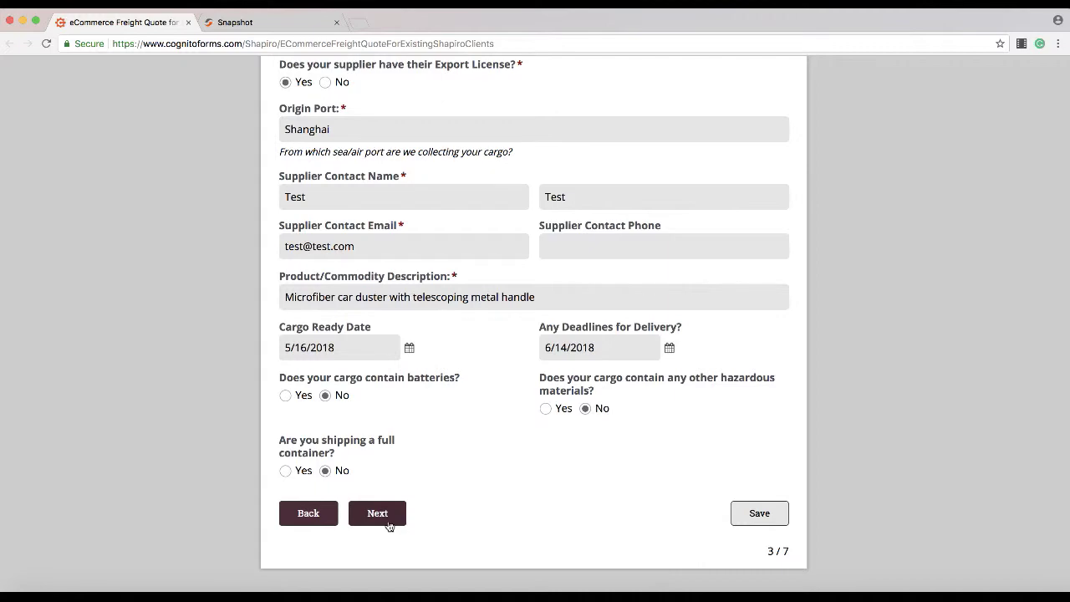
pyautogui.click(388, 523)
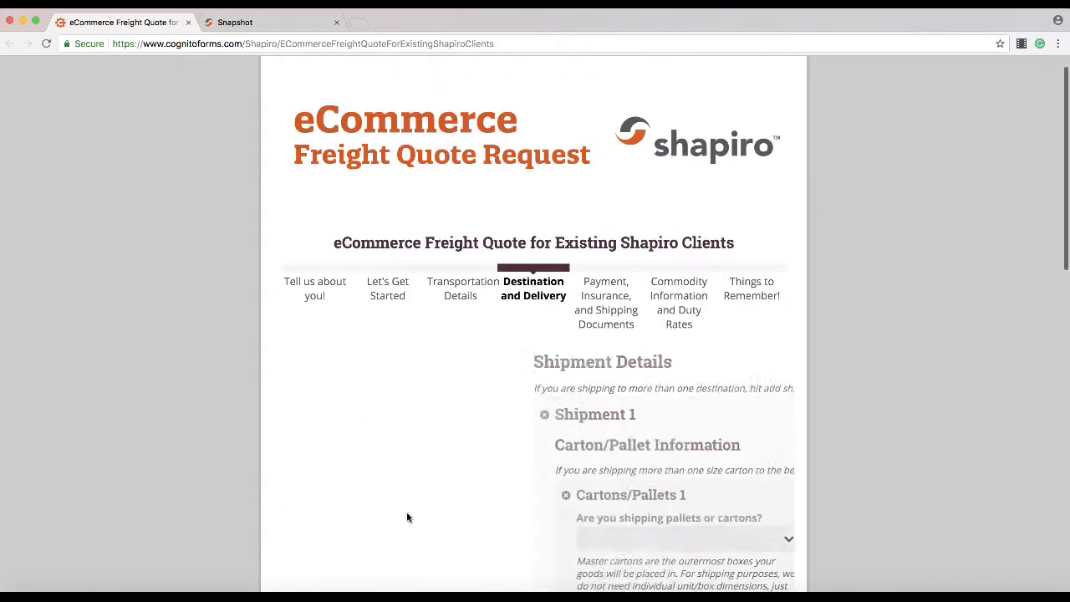
# Step: Set Shipment 1 to Cartons: 10 cartons weighing 10 kg each
pyautogui.scroll(-4, 694, 437)
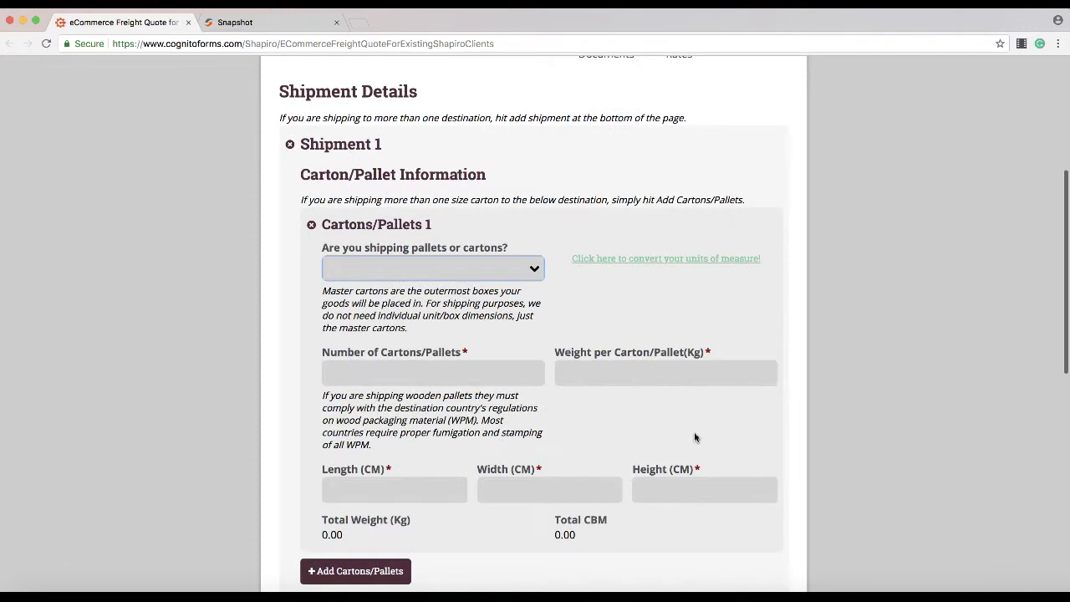
pyautogui.click(500, 269)
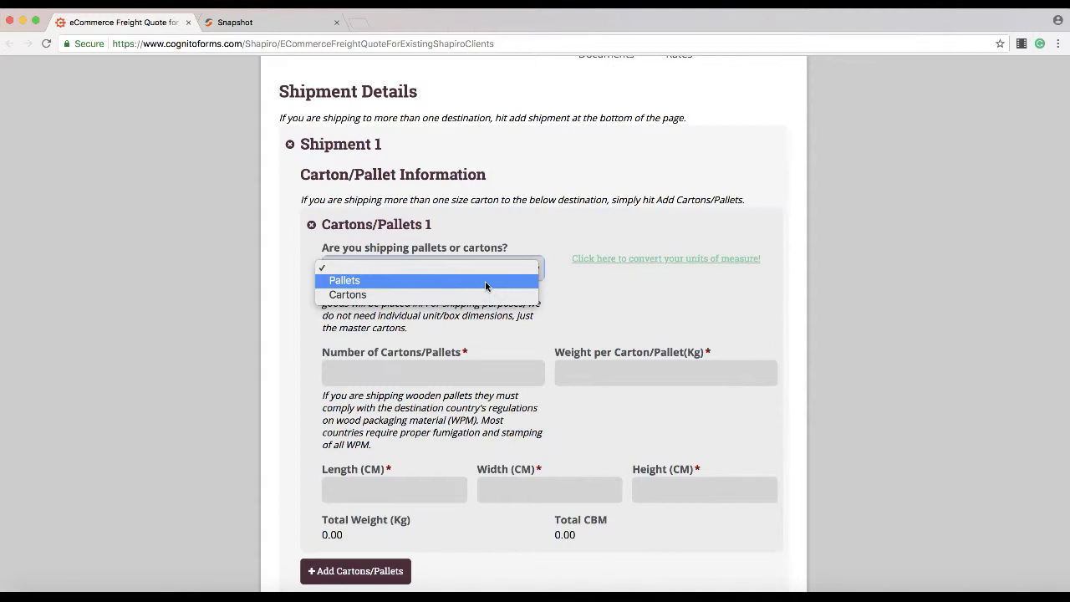
pyautogui.click(485, 299)
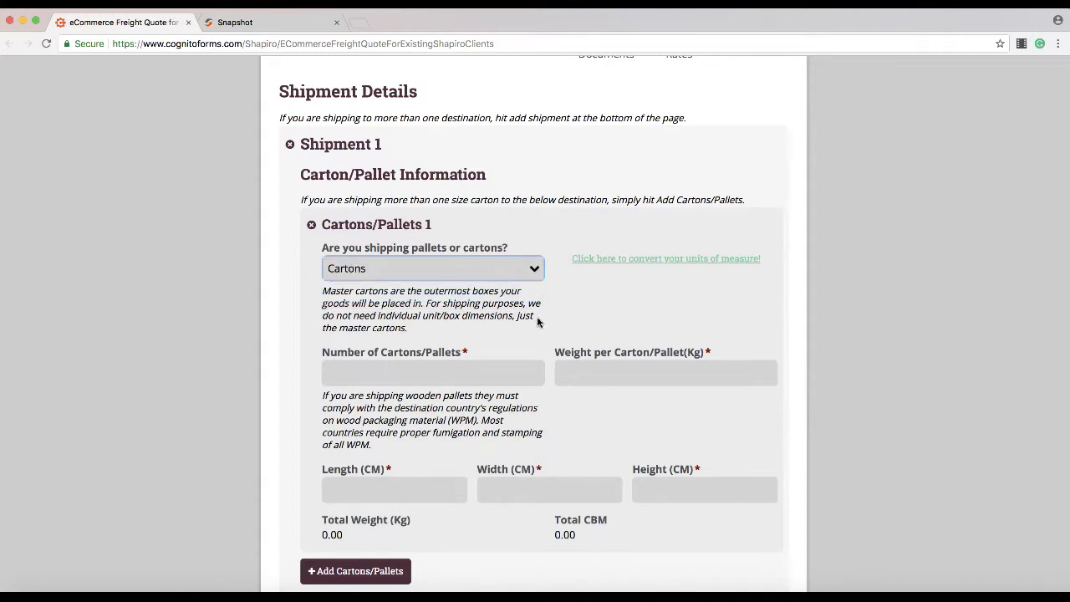
pyautogui.click(443, 378)
pyautogui.write('10')
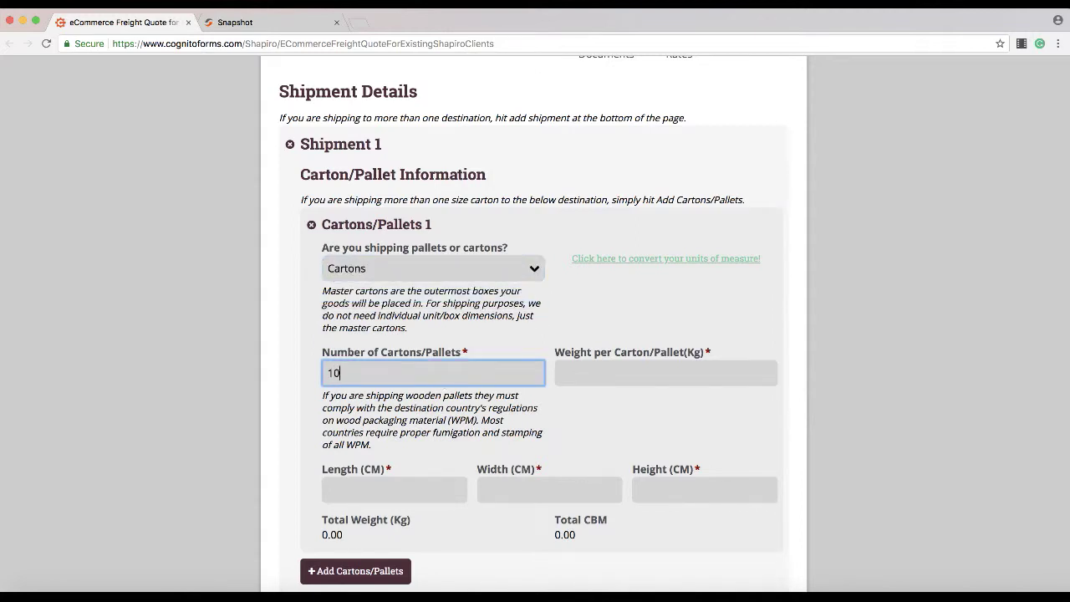
pyautogui.click(596, 376)
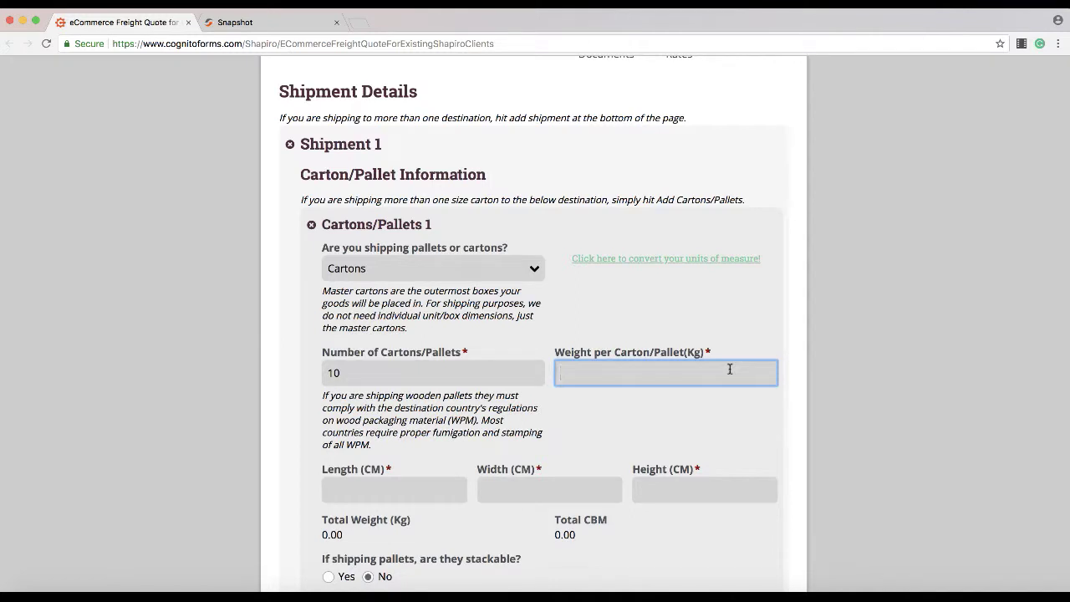
pyautogui.write('10')
# Step: Enter carton dimensions 40 × 40 × 40 cm so totals show 100 kg and 0.64 CBM
pyautogui.scroll(-2, 660, 433)
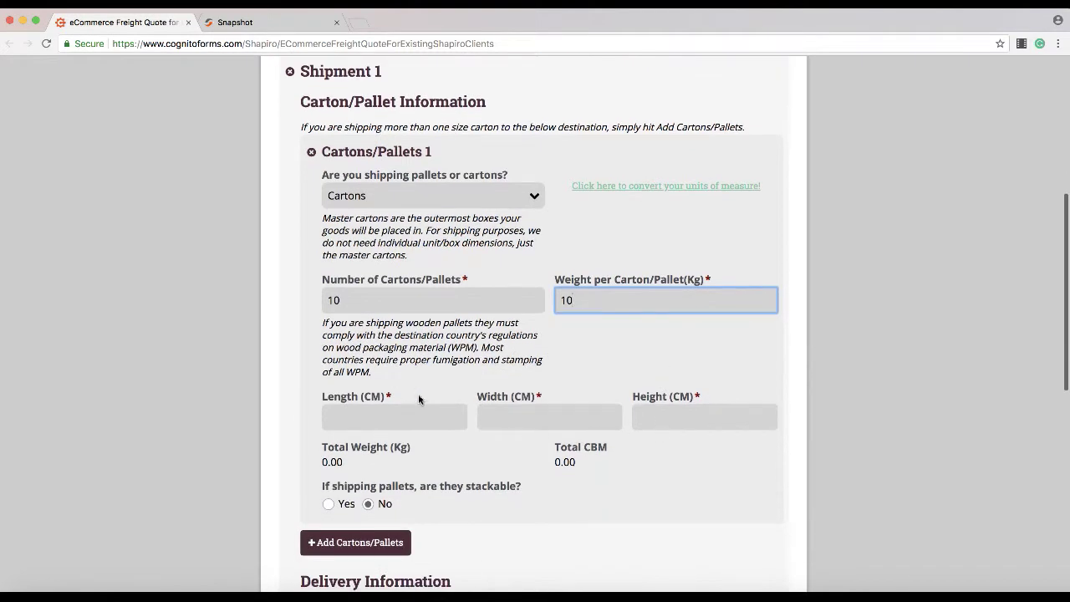
pyautogui.click(387, 415)
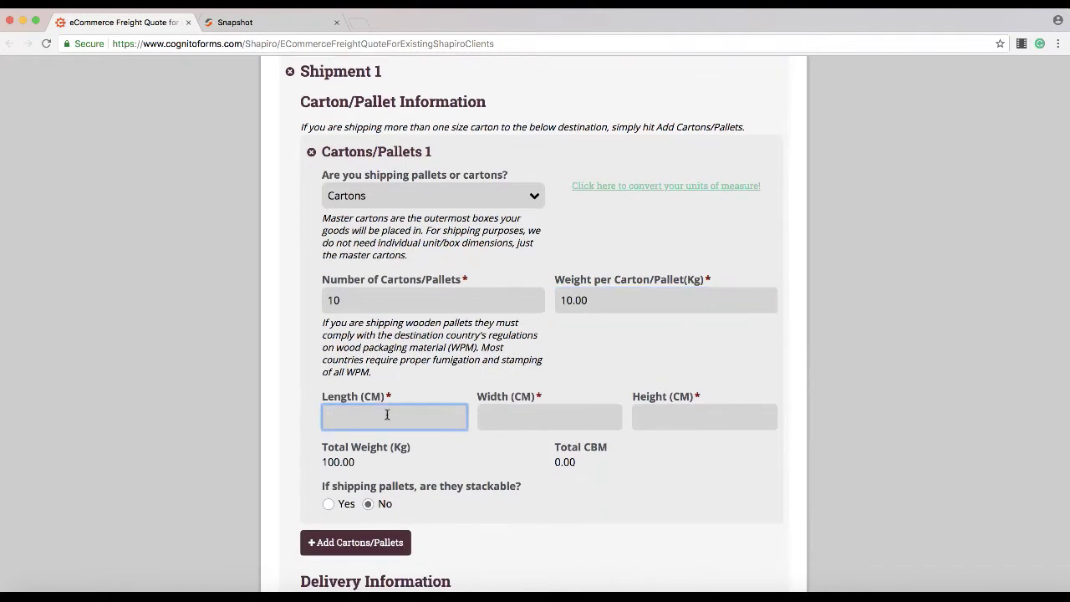
pyautogui.write('40')
pyautogui.press('Tab')
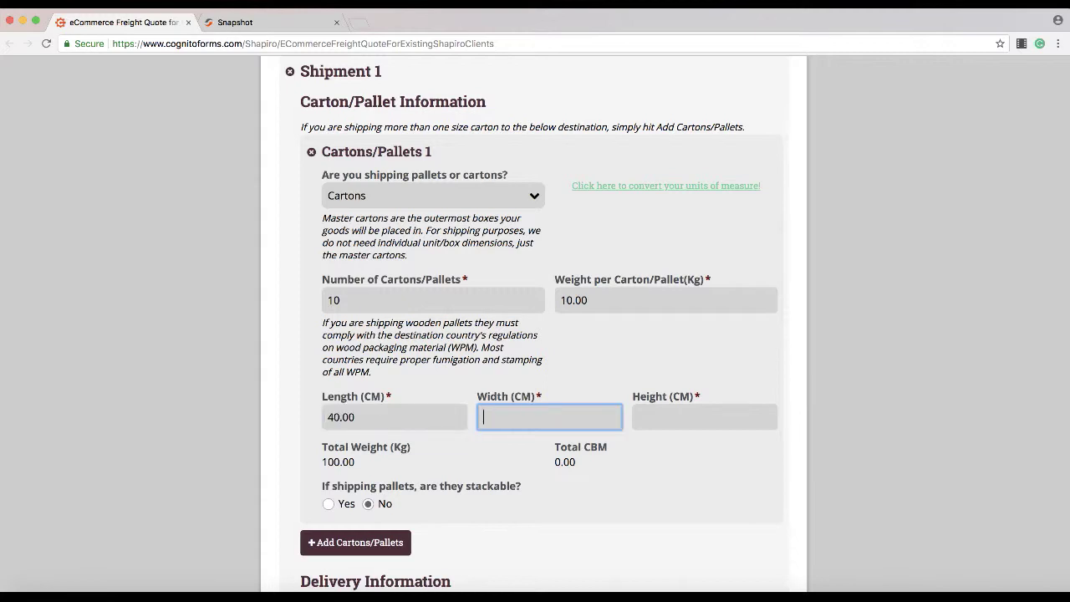
pyautogui.write('40')
pyautogui.click(671, 420)
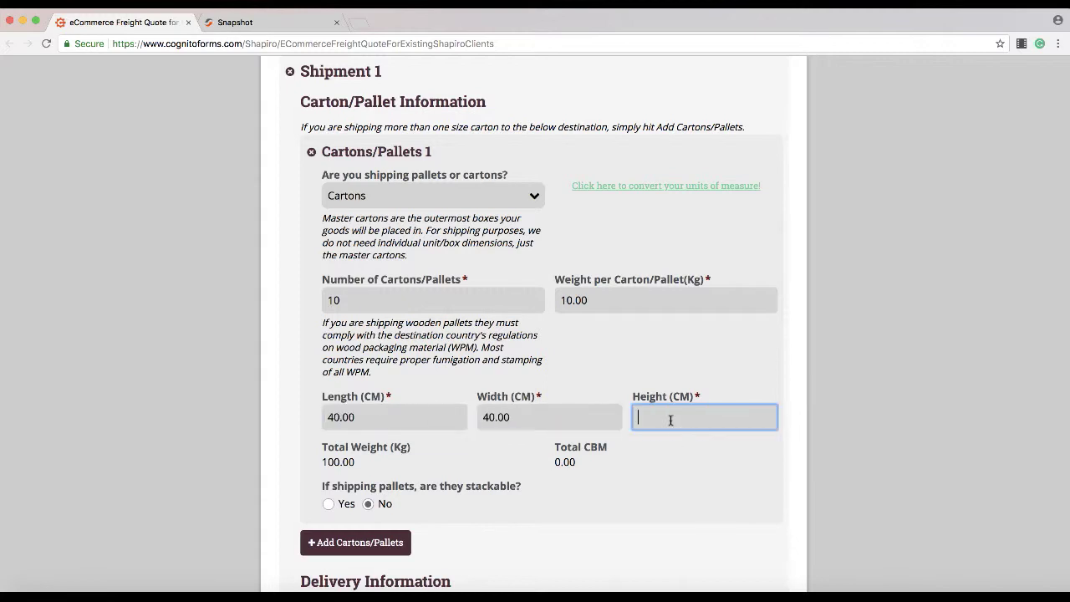
pyautogui.write('40')
pyautogui.click(677, 458)
pyautogui.scroll(-2, 674, 459)
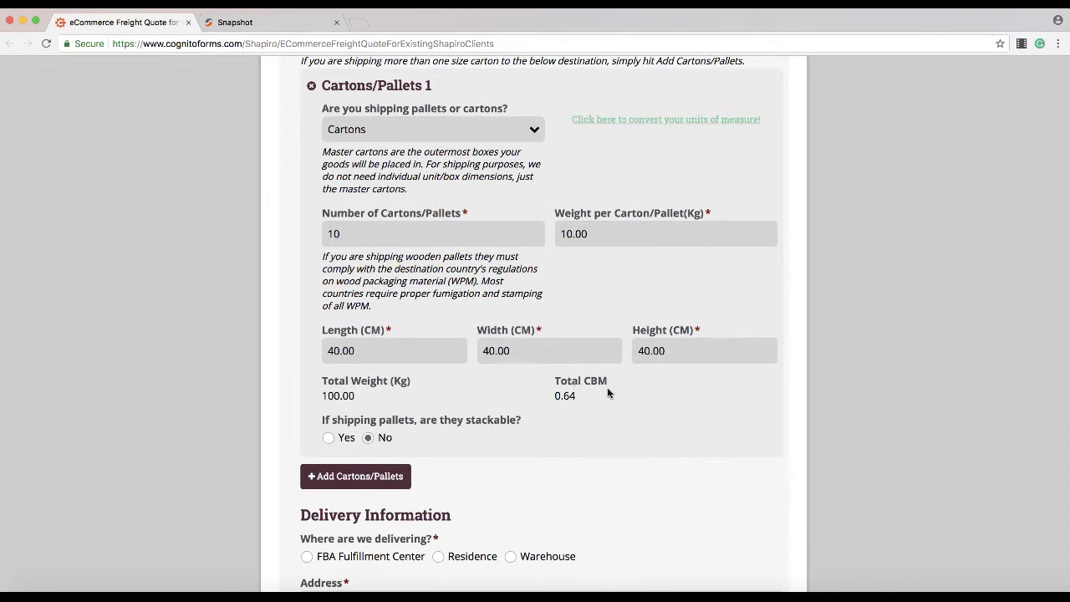
pyautogui.scroll(-2, 611, 418)
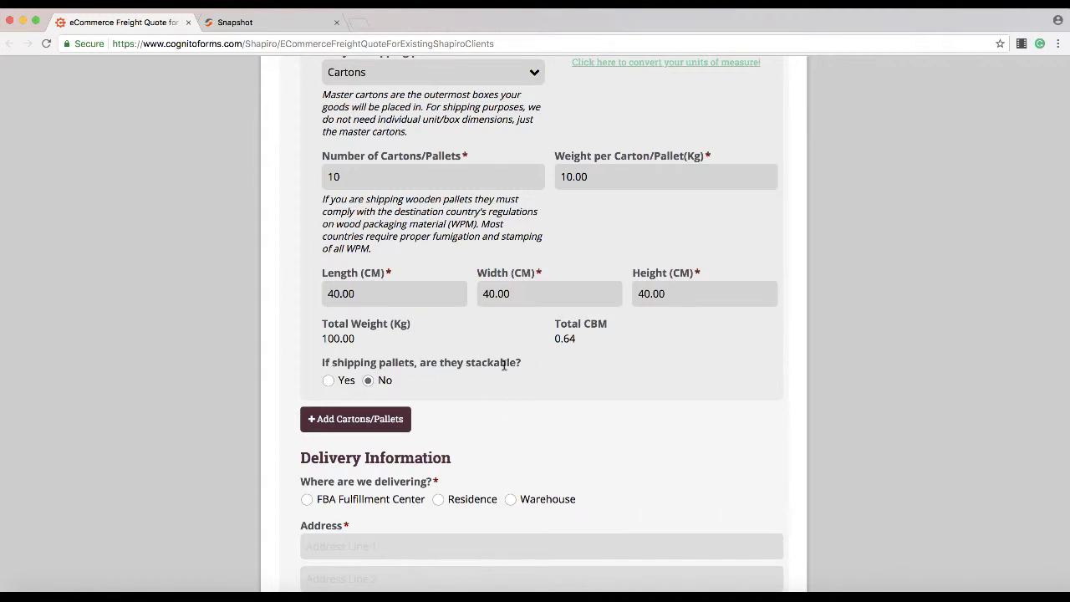
pyautogui.scroll(-1, 597, 407)
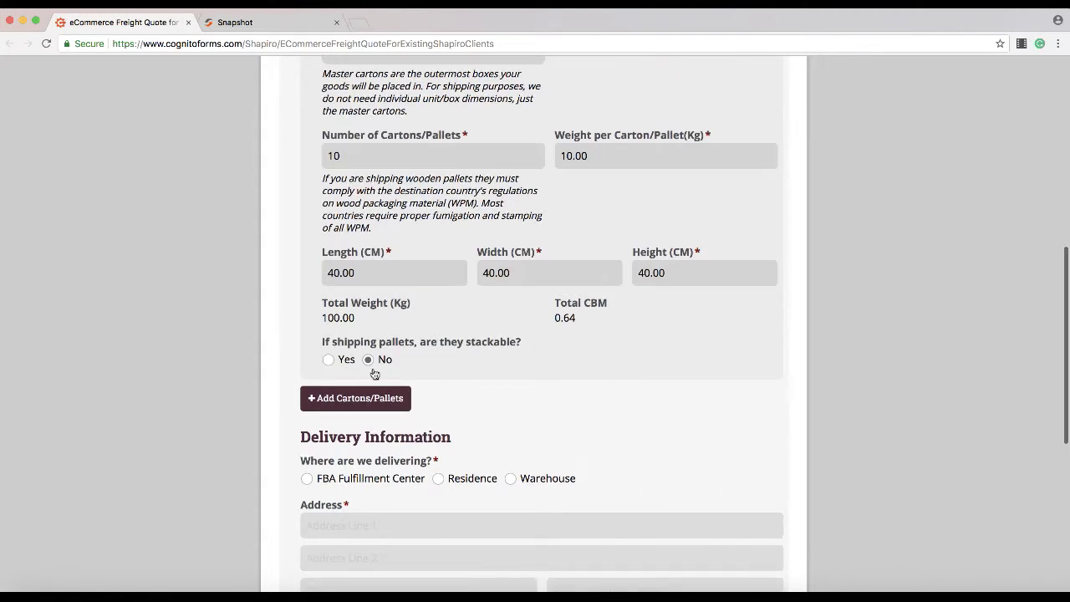
pyautogui.scroll(-2, 555, 339)
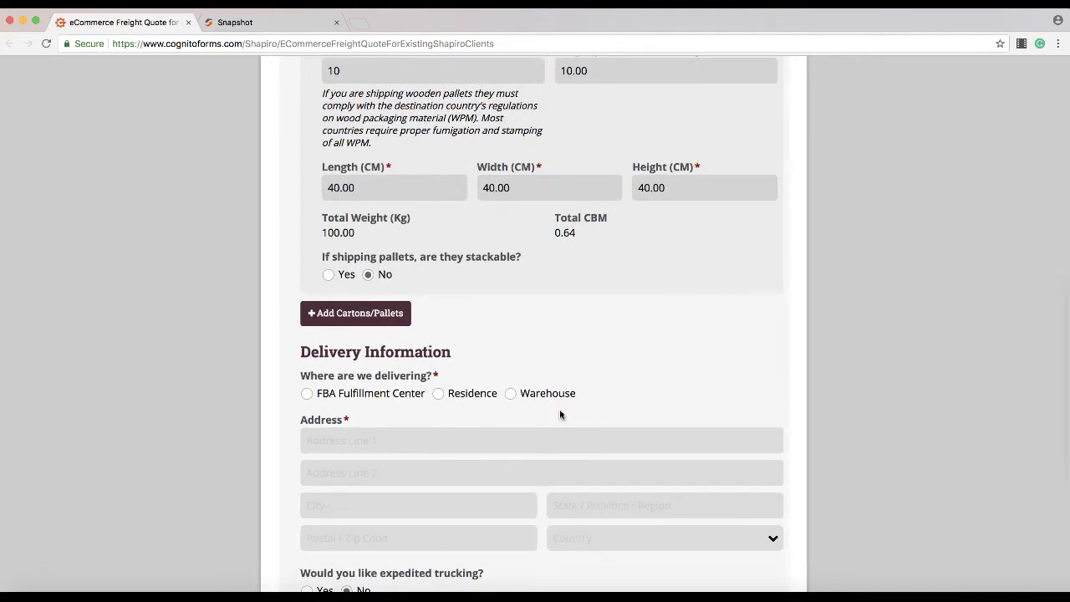
pyautogui.scroll(-2, 631, 281)
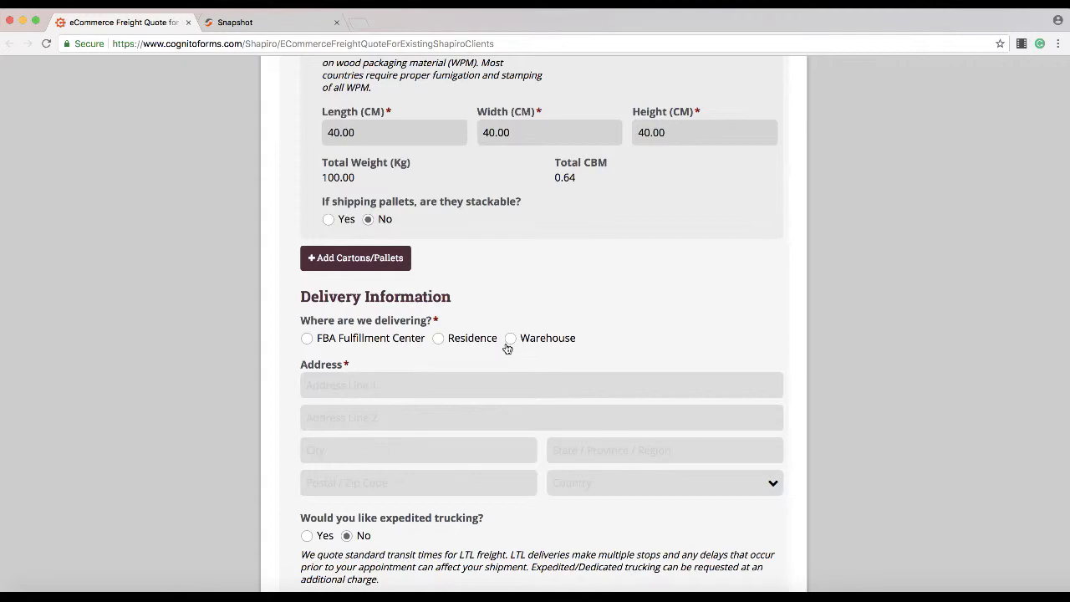
# Step: Choose Residence as the delivery destination and enter the street address and city
pyautogui.click(464, 340)
pyautogui.scroll(2, 685, 270)
pyautogui.scroll(-3, 686, 270)
pyautogui.click(393, 311)
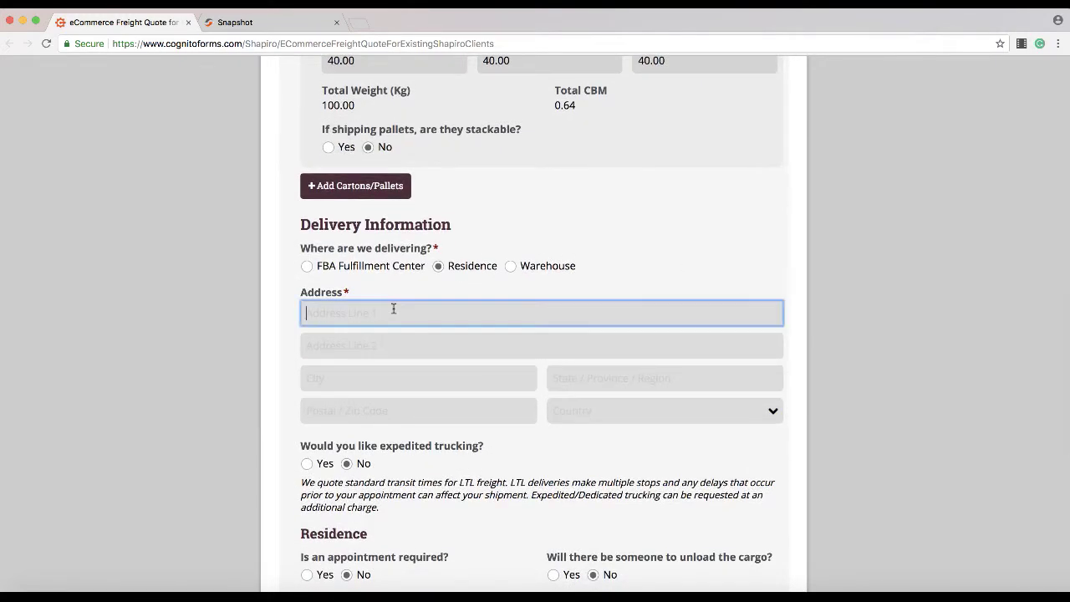
pyautogui.write('123 test lane')
pyautogui.click(366, 372)
pyautogui.write('tester')
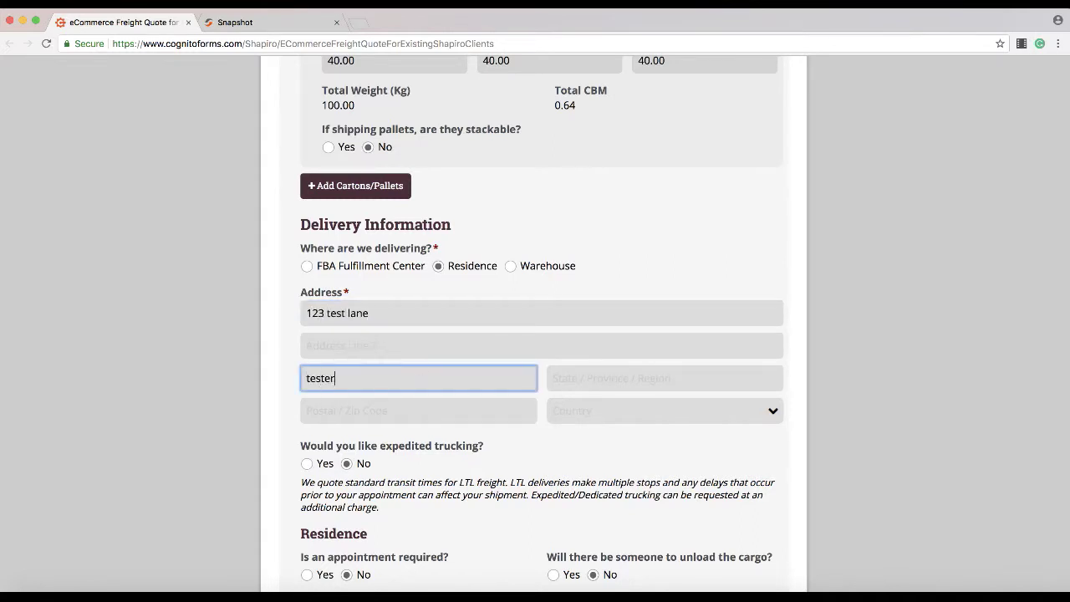
# Step: Fill in the delivery state and ZIP code and choose United States as the country
pyautogui.click(656, 396)
pyautogui.click(639, 376)
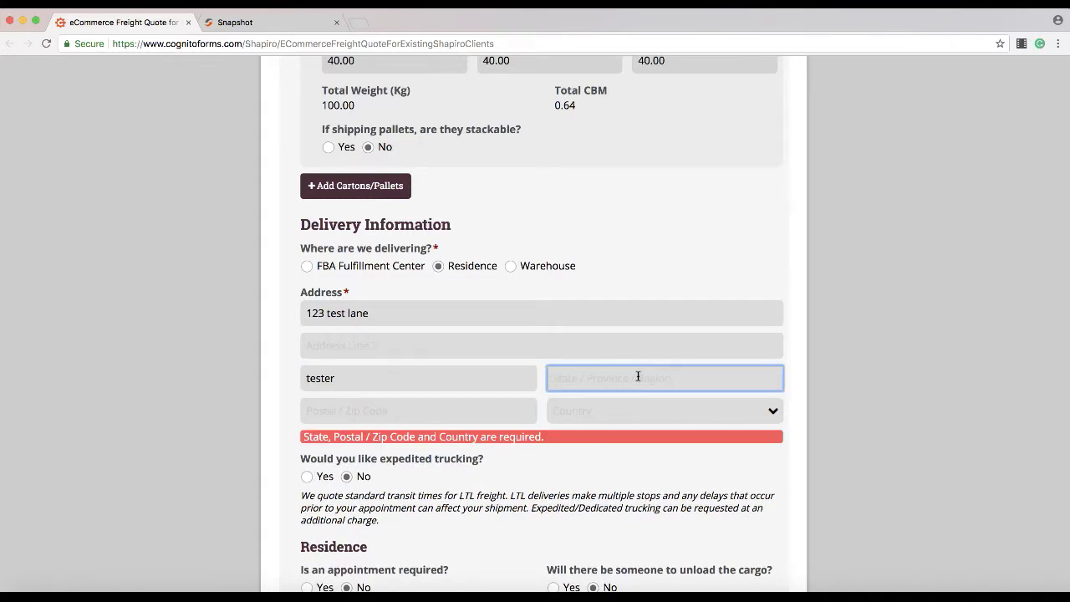
pyautogui.write('ny')
pyautogui.press('Tab')
pyautogui.write('10')
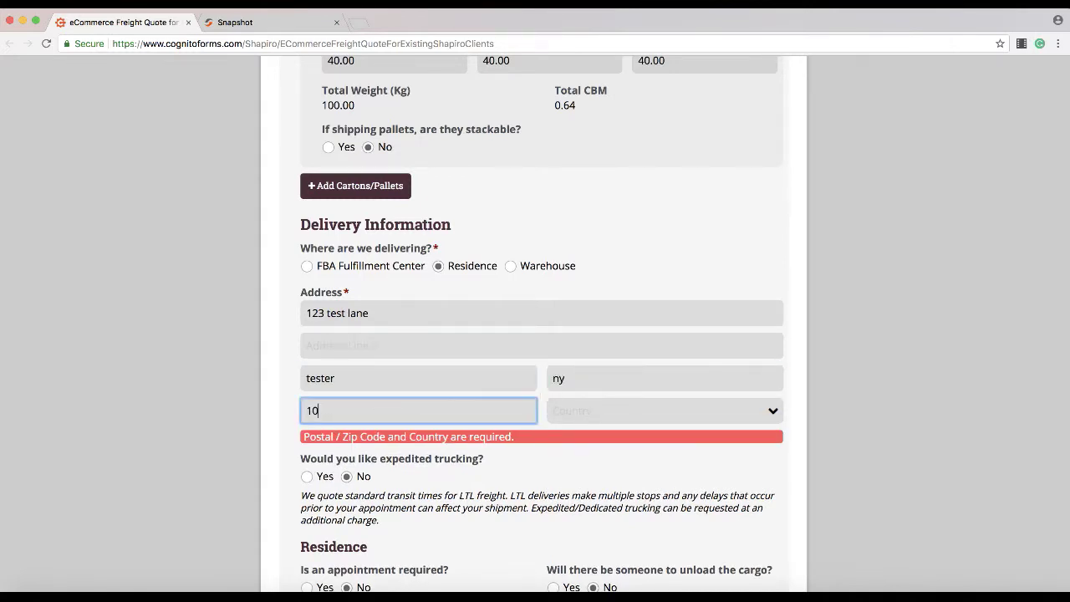
pyautogui.write('598')
pyautogui.press('Tab')
pyautogui.click(644, 422)
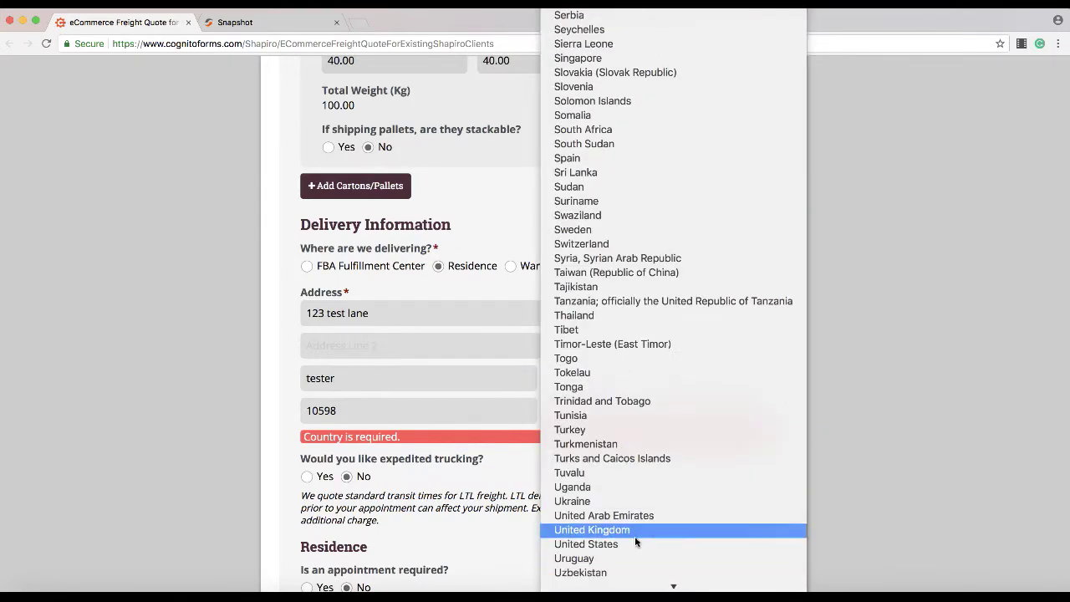
pyautogui.click(629, 544)
pyautogui.scroll(-2, 641, 450)
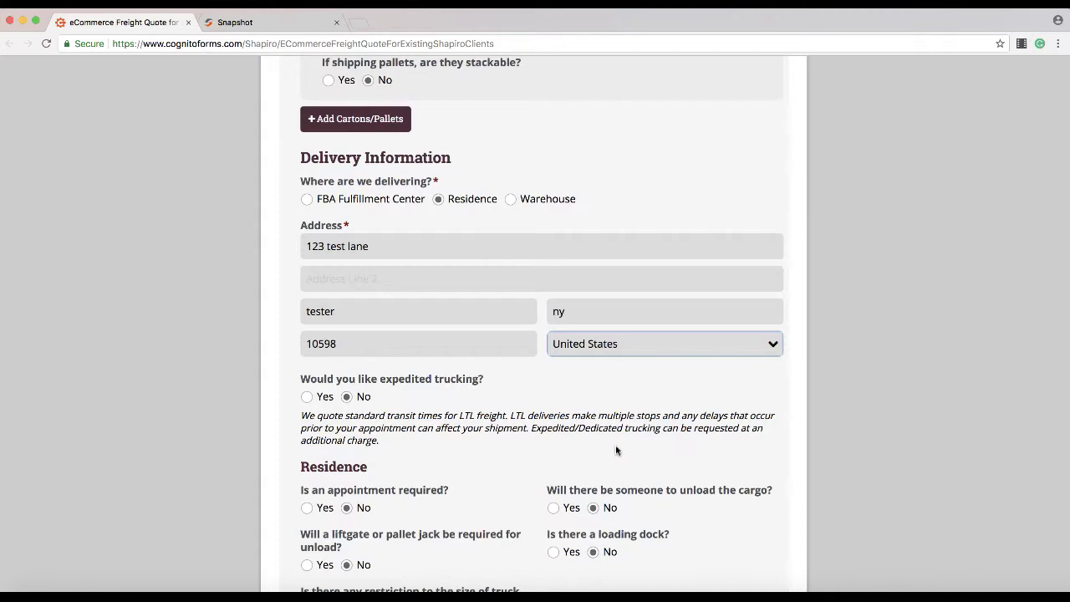
# Step: Answer Yes to appointment, unloading, liftgate/pallet jack and truck size restriction
pyautogui.scroll(-2, 615, 451)
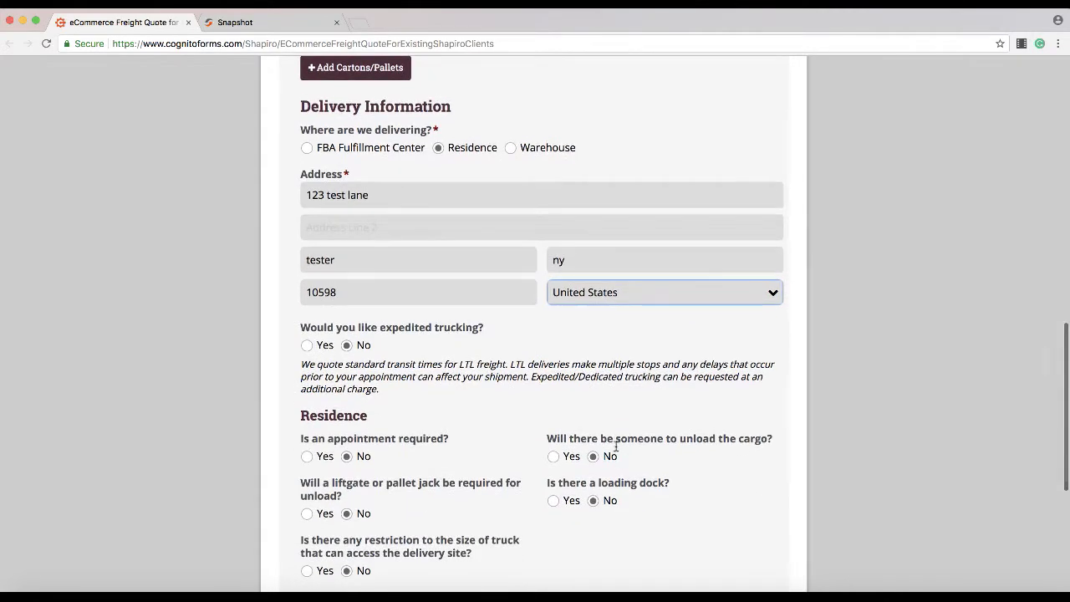
pyautogui.scroll(-4, 570, 406)
pyautogui.click(316, 354)
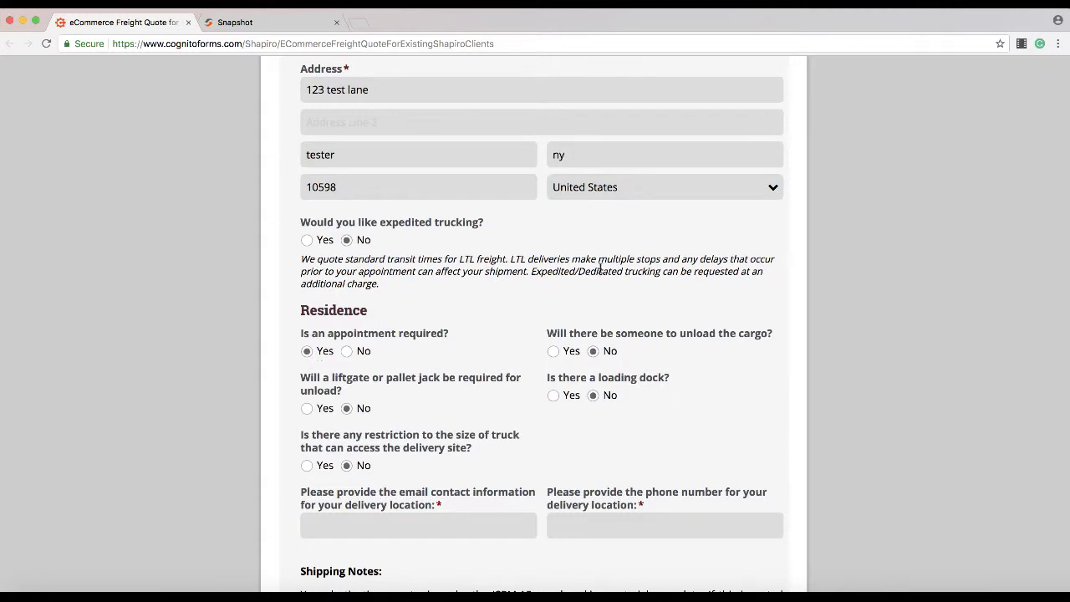
pyautogui.click(555, 352)
pyautogui.scroll(-1, 750, 378)
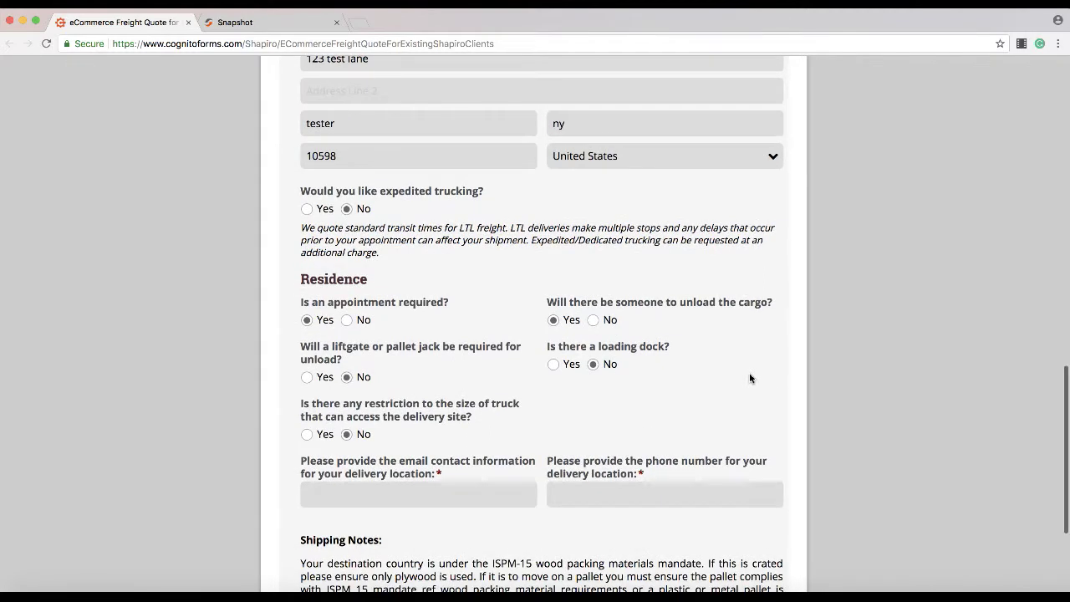
pyautogui.click(324, 384)
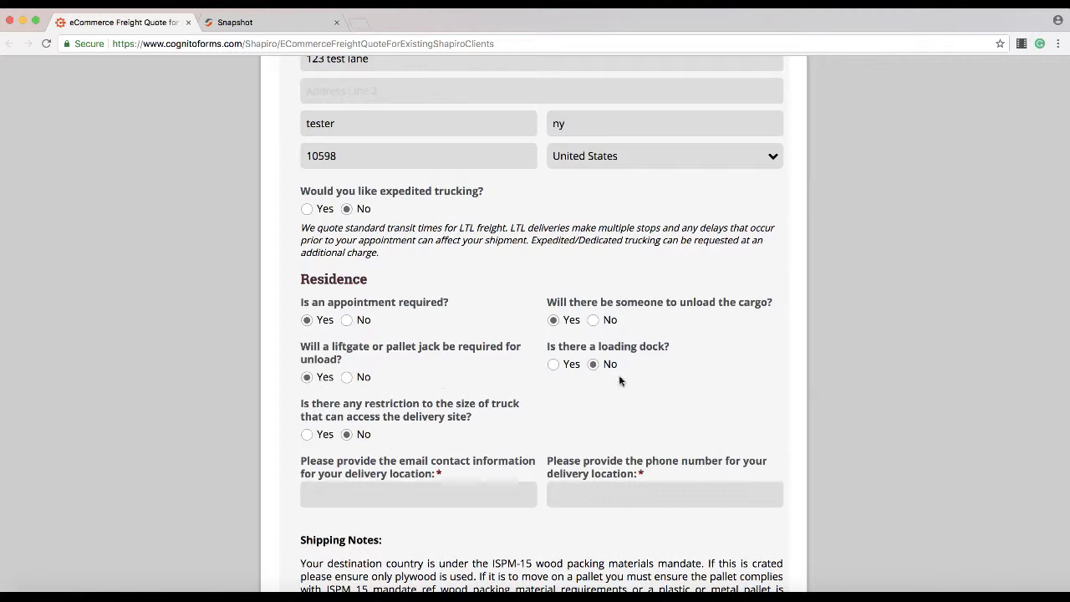
pyautogui.scroll(-2, 701, 388)
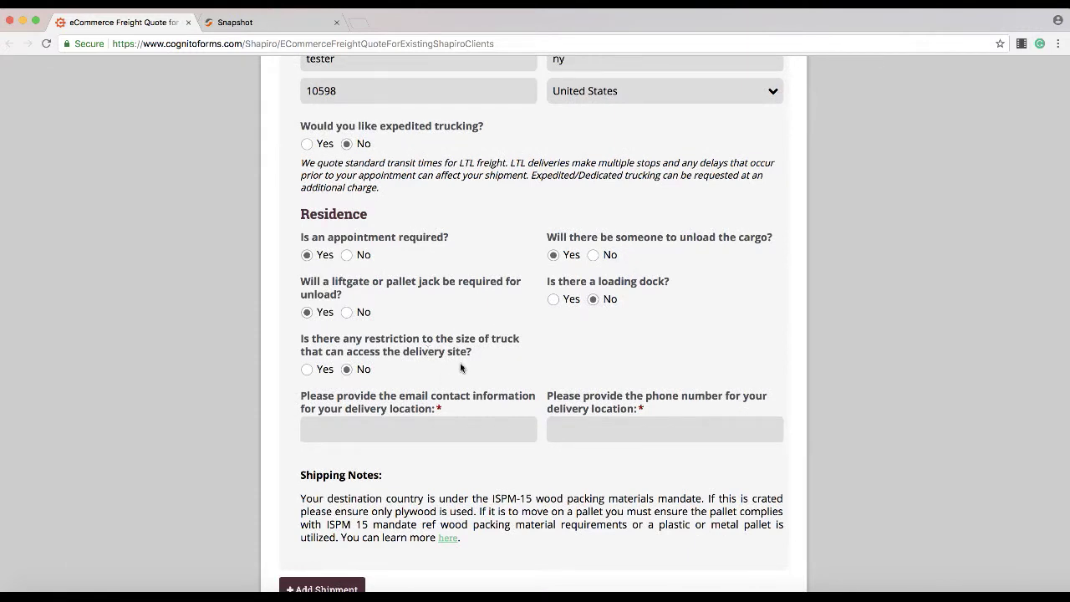
pyautogui.click(309, 369)
# Step: Enter the delivery contact's e-mail and phone number, then continue to page 5
pyautogui.scroll(-2, 582, 342)
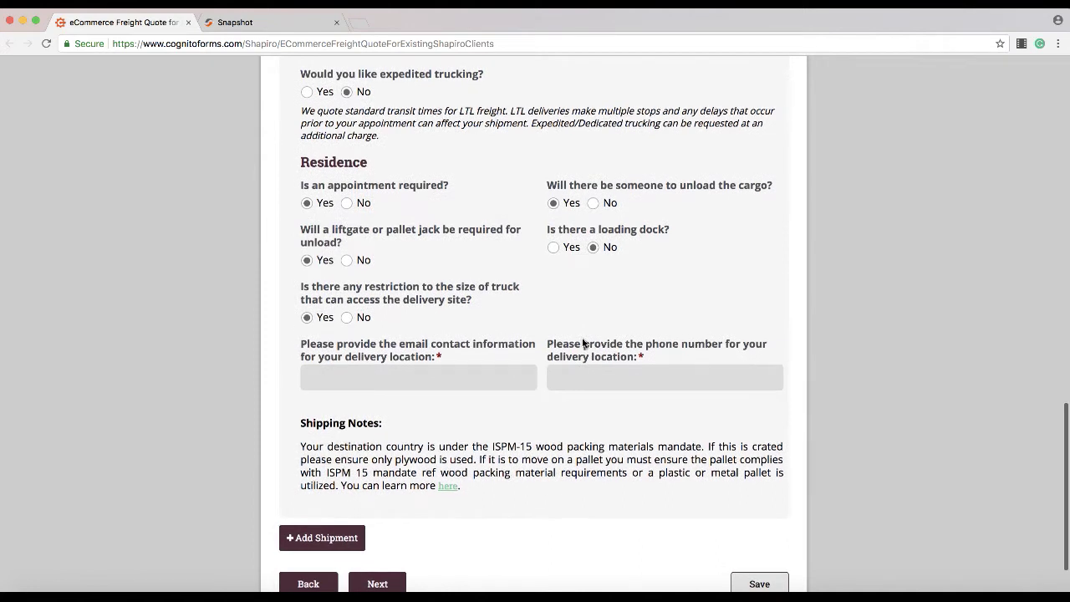
pyautogui.click(496, 383)
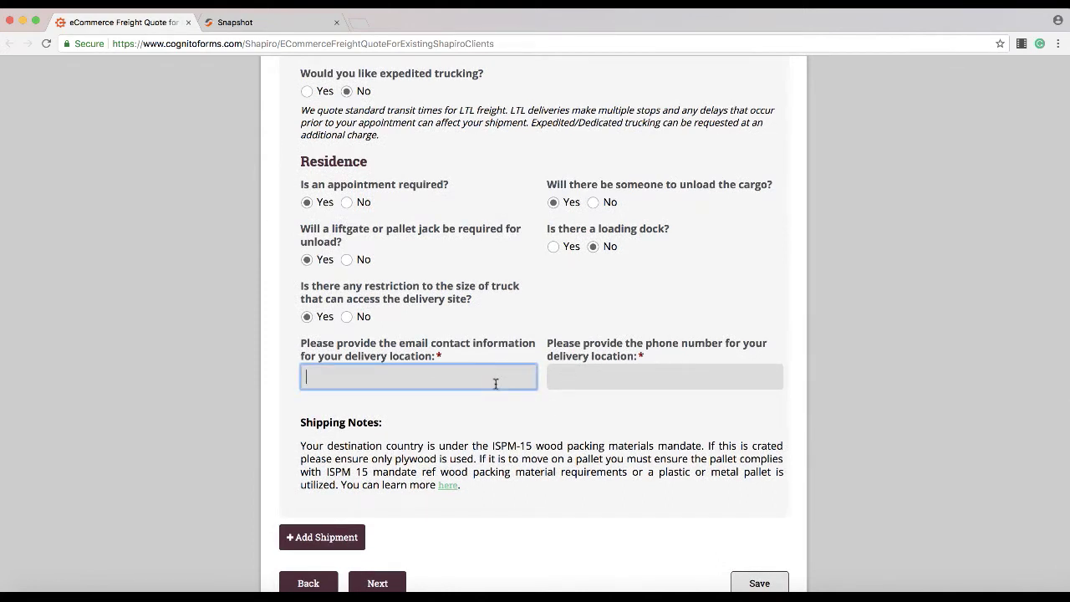
pyautogui.write('yourmeail')
pyautogui.press('BackSpace')
pyautogui.press('BackSpace')
pyautogui.press('BackSpace')
pyautogui.press('BackSpace')
pyautogui.write('email@')
pyautogui.write('gmail.com')
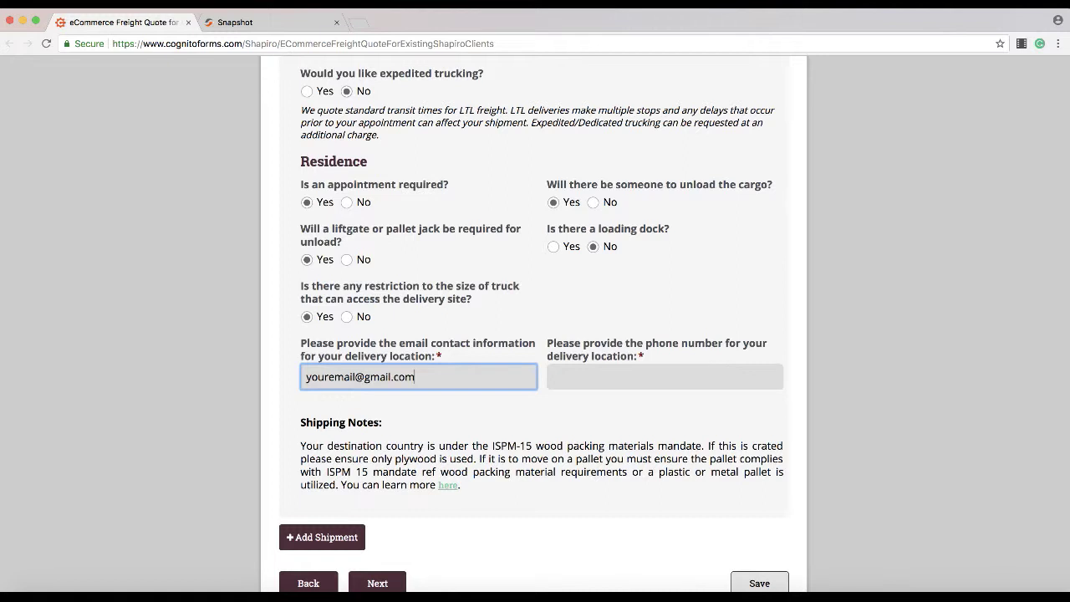
pyautogui.click(648, 379)
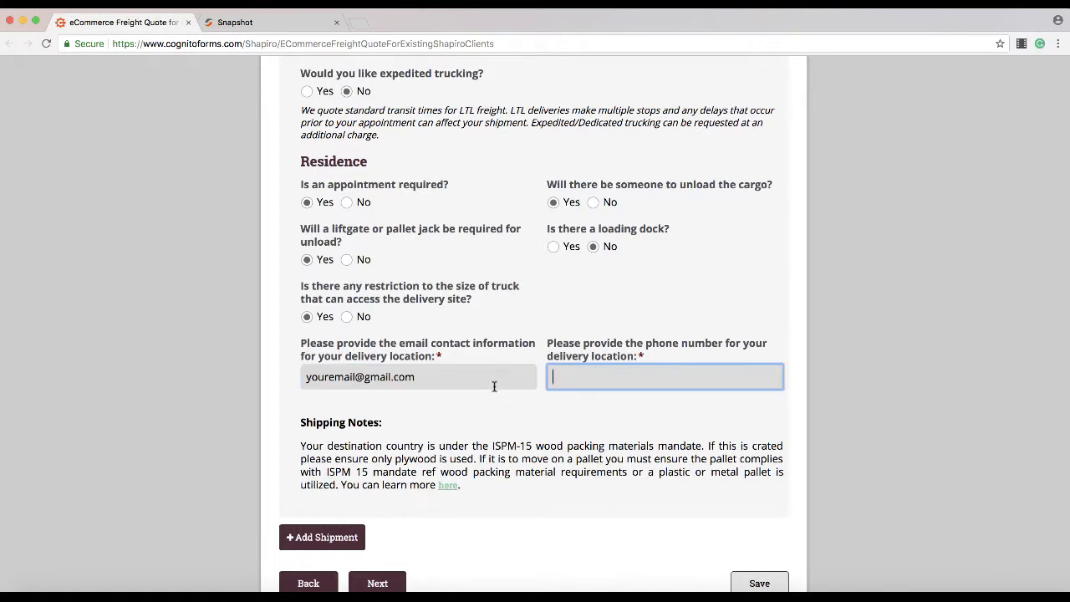
pyautogui.tripleClick(494, 382)
pyautogui.click(613, 373)
pyautogui.click(635, 493)
pyautogui.scroll(2, 636, 491)
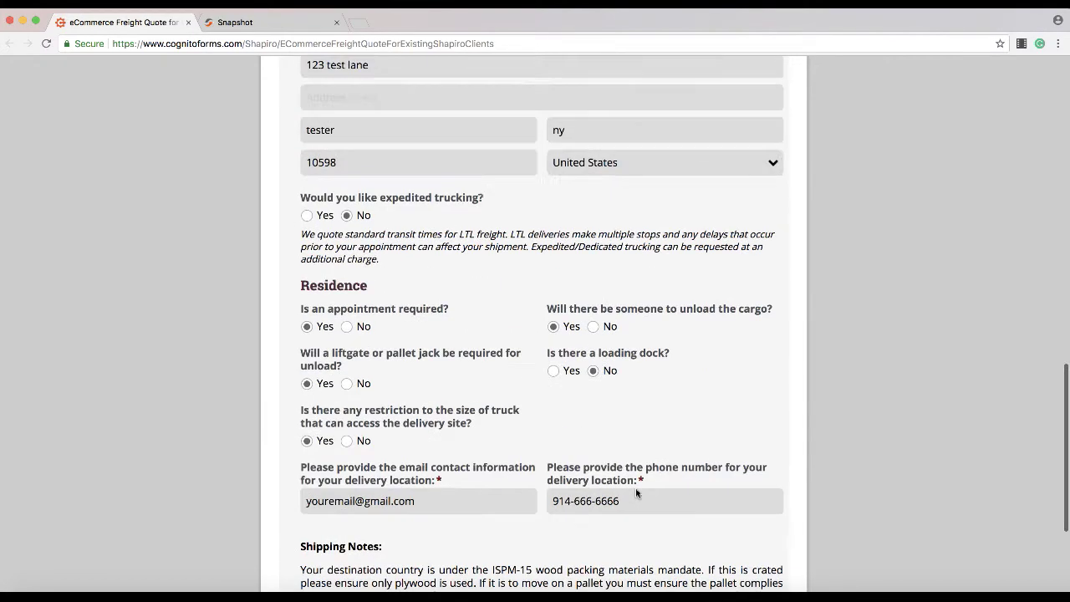
pyautogui.scroll(-3, 635, 492)
pyautogui.click(373, 513)
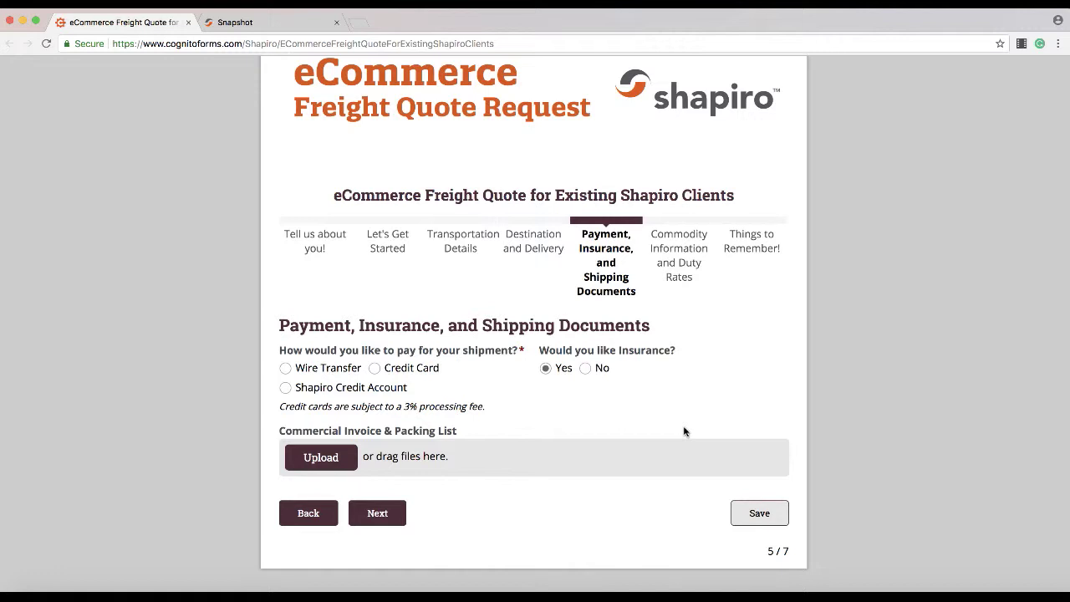
# Step: Choose Credit Card as the payment method, then continue to Commodity Information and Duty Rates
pyautogui.click(372, 369)
pyautogui.click(324, 374)
pyautogui.click(395, 374)
pyautogui.click(377, 514)
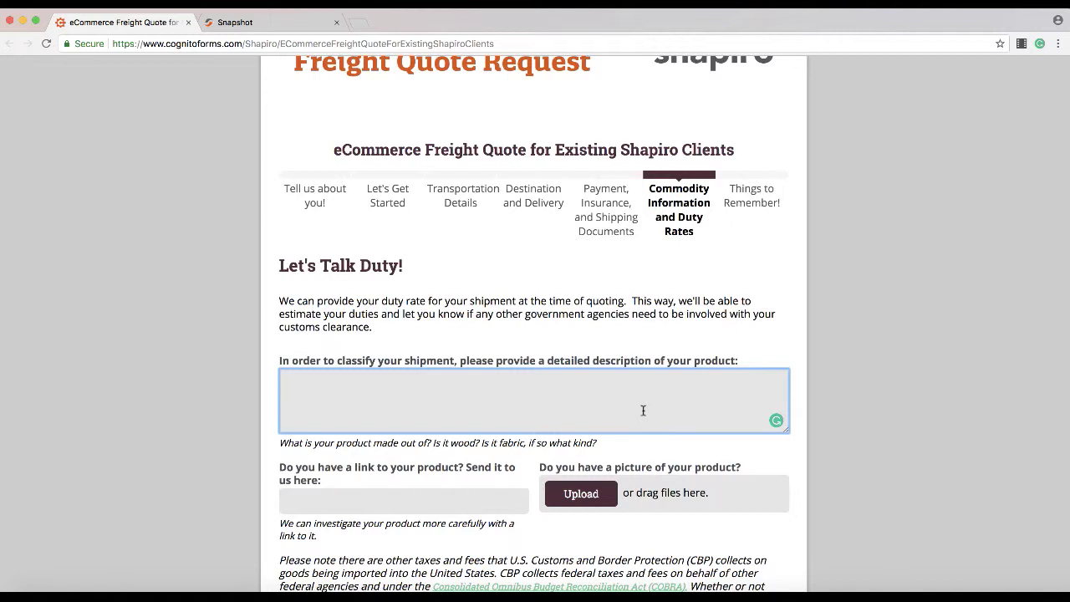
# Step: Describe the product as a microfiber car duster in a plastic storage bag, chenille and stainless steel
pyautogui.write('Microfiber car duster used ')
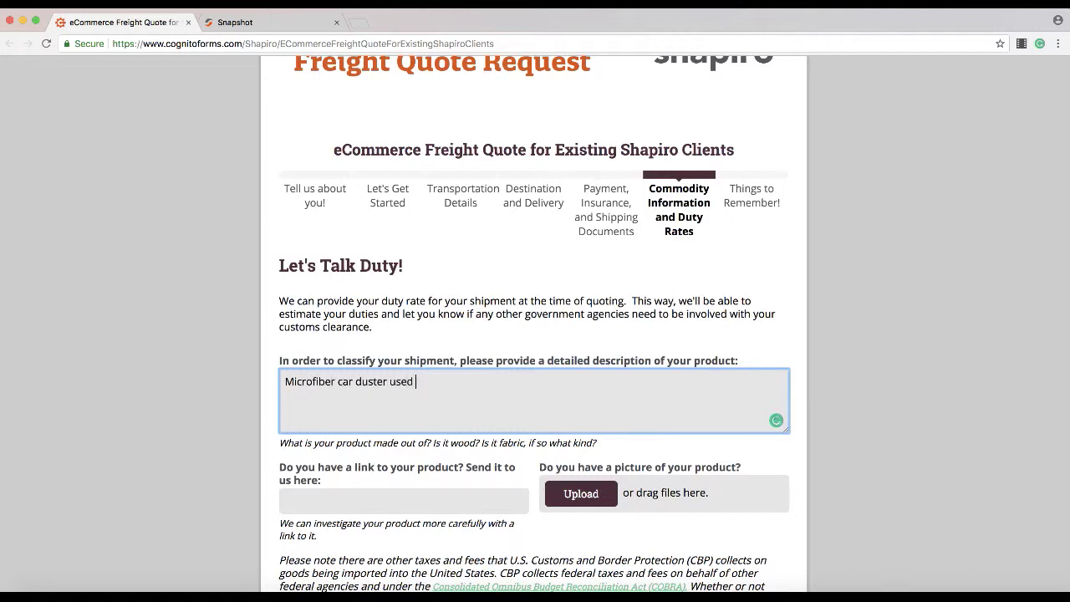
pyautogui.write('for removing dust and polen')
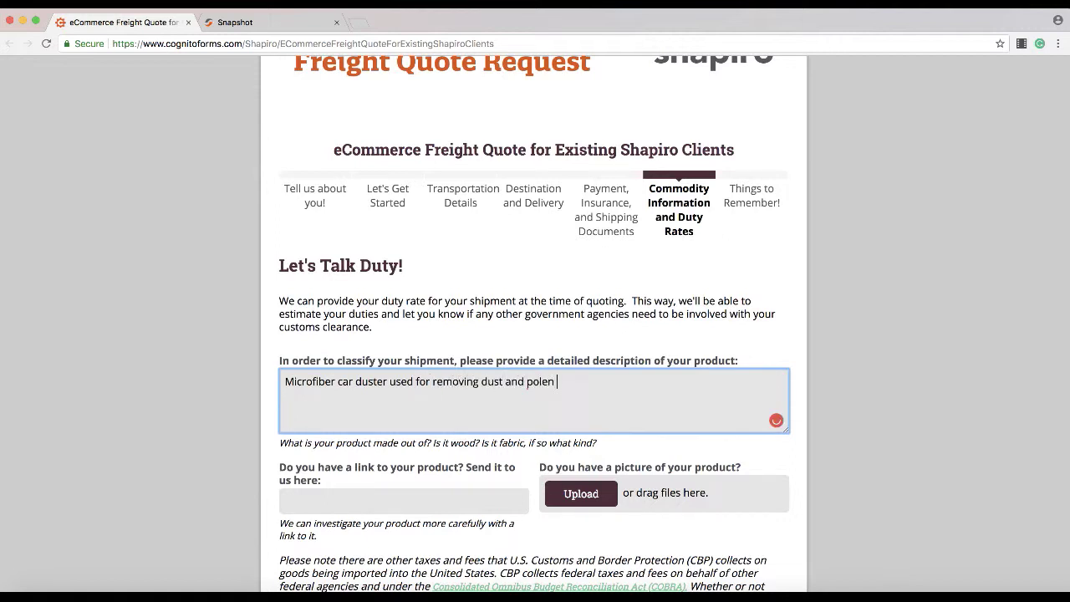
pyautogui.press('BackSpace')
pyautogui.press('BackSpace')
pyautogui.press('BackSpace')
pyautogui.write('len from cars. Comes inbo')
pyautogui.press('BackSpace')
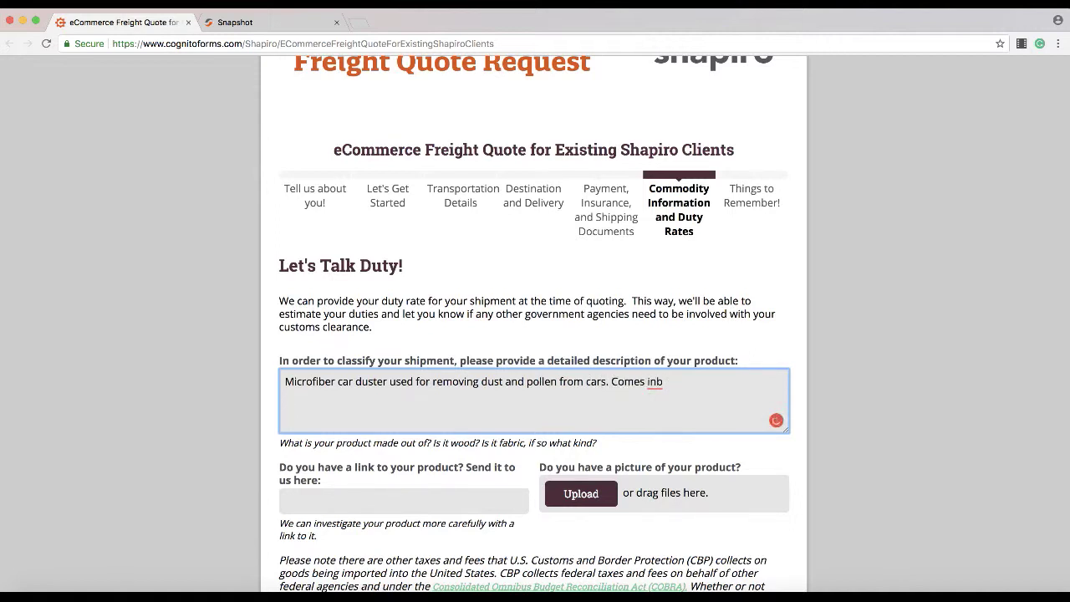
pyautogui.press('BackSpace')
pyautogui.write('a plastic storan')
pyautogui.press('BackSpace')
pyautogui.write('ge bag')
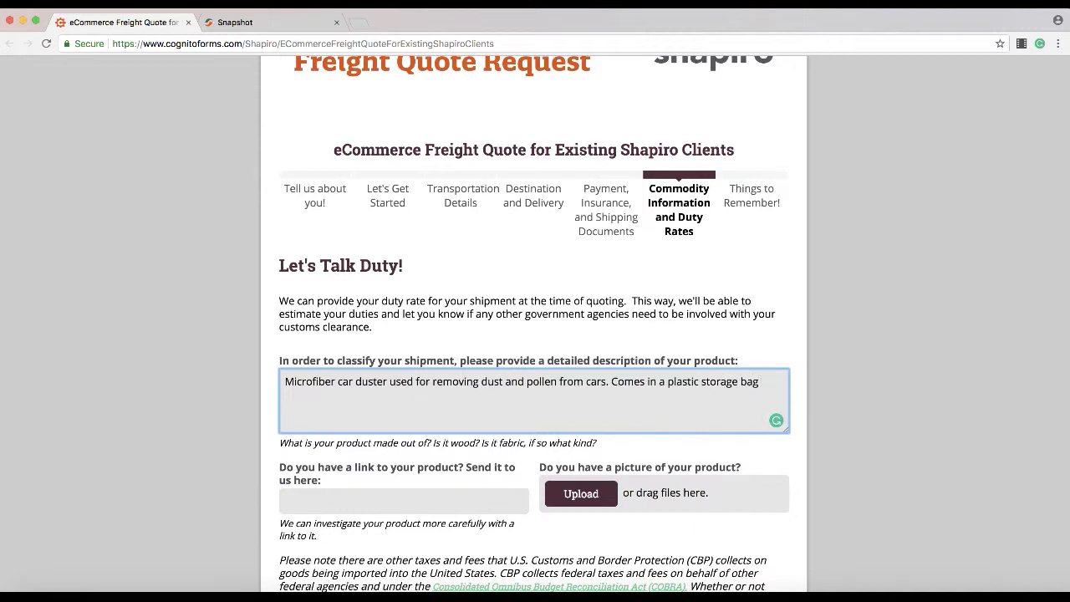
pyautogui.write(' with cleaning card inser')
pyautogui.press('BackSpace')
pyautogui.press('BackSpace')
pyautogui.write('re')
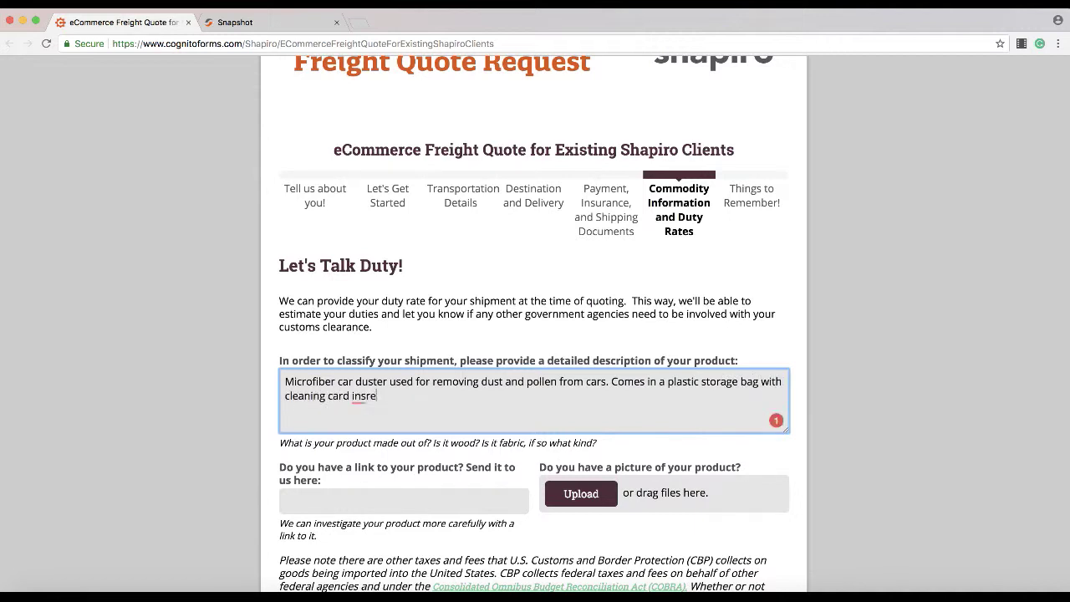
pyautogui.press('BackSpace')
pyautogui.press('BackSpace')
pyautogui.write('ert.  m')
pyautogui.write('ade of ')
pyautogui.write('chenill')
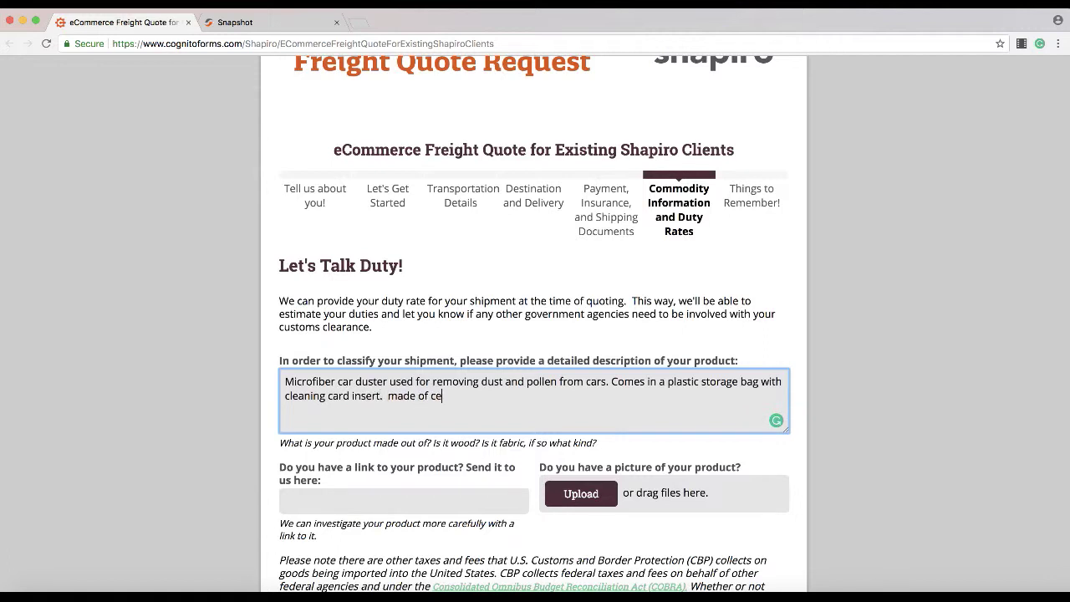
pyautogui.write('e microfiber and stainless stee')
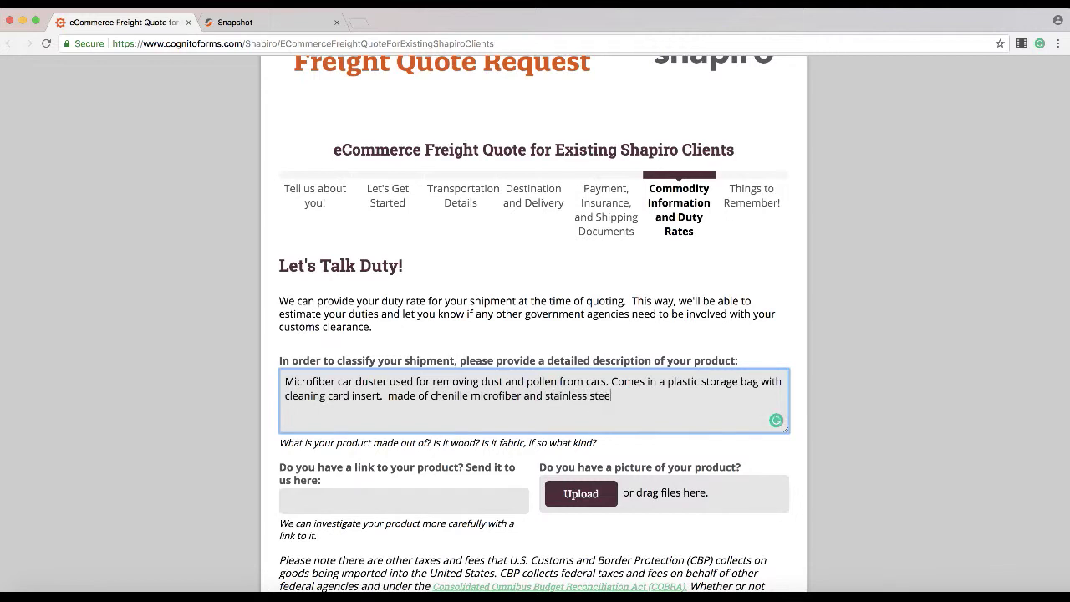
pyautogui.write('l handle with foam grip')
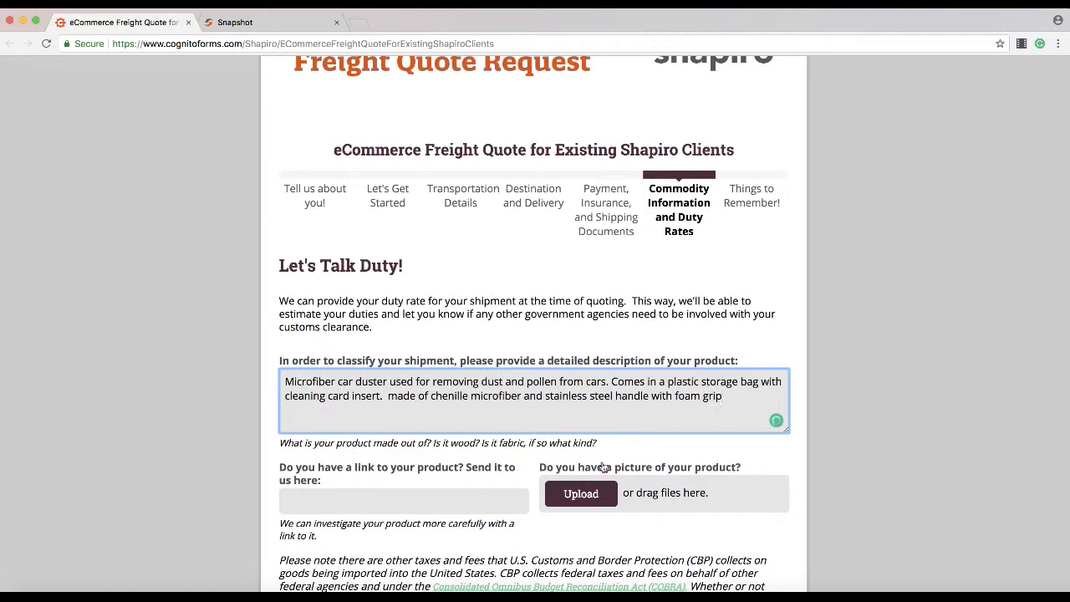
# Step: Select the product link field, then advance to the final Things to Remember page
pyautogui.click(468, 500)
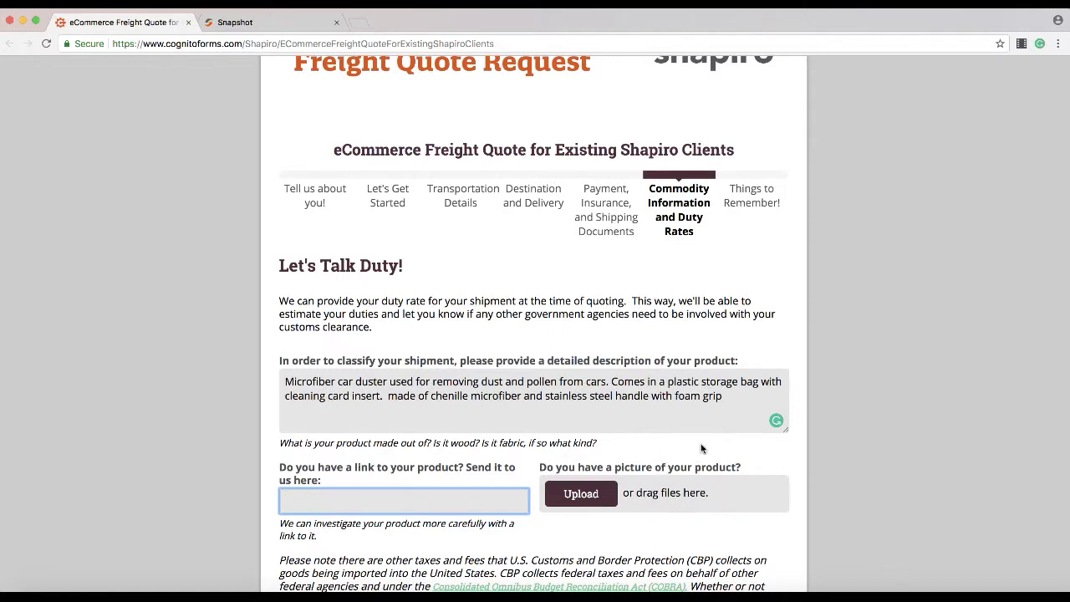
pyautogui.scroll(-2, 702, 449)
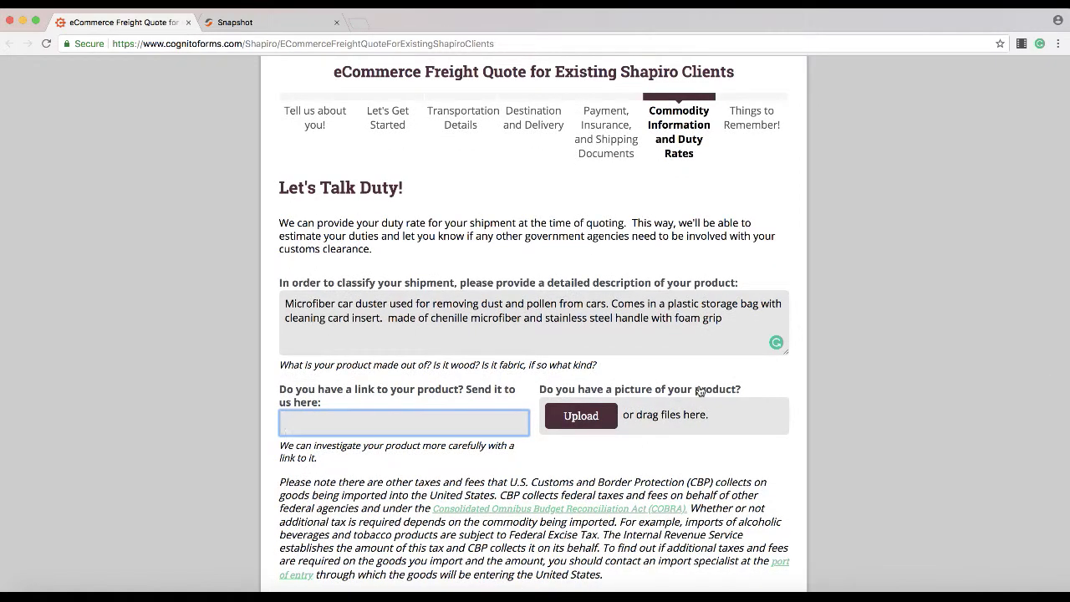
pyautogui.scroll(-8, 701, 392)
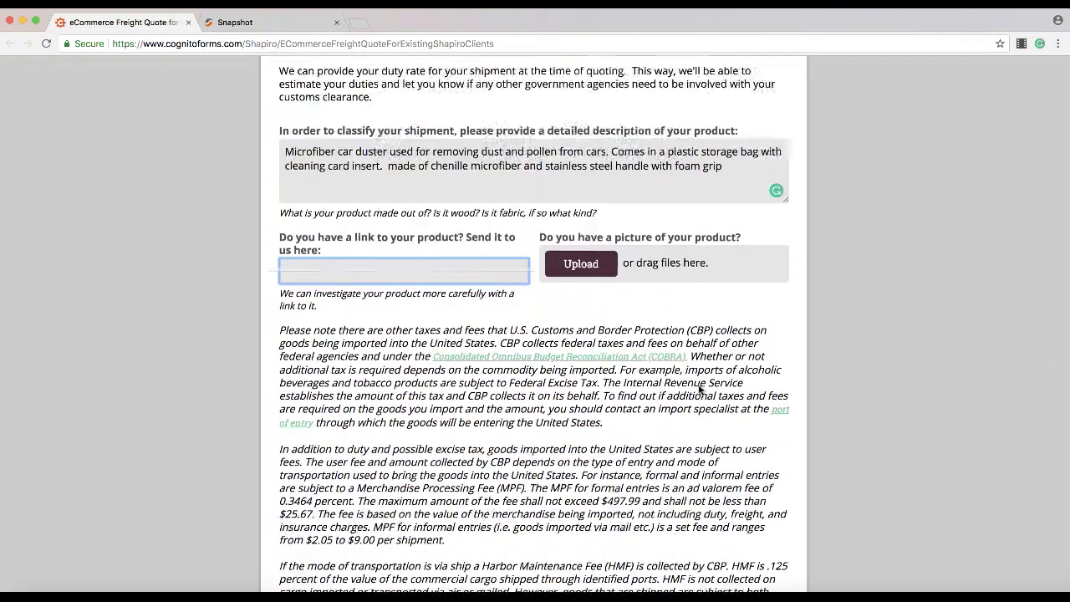
pyautogui.scroll(-2, 675, 305)
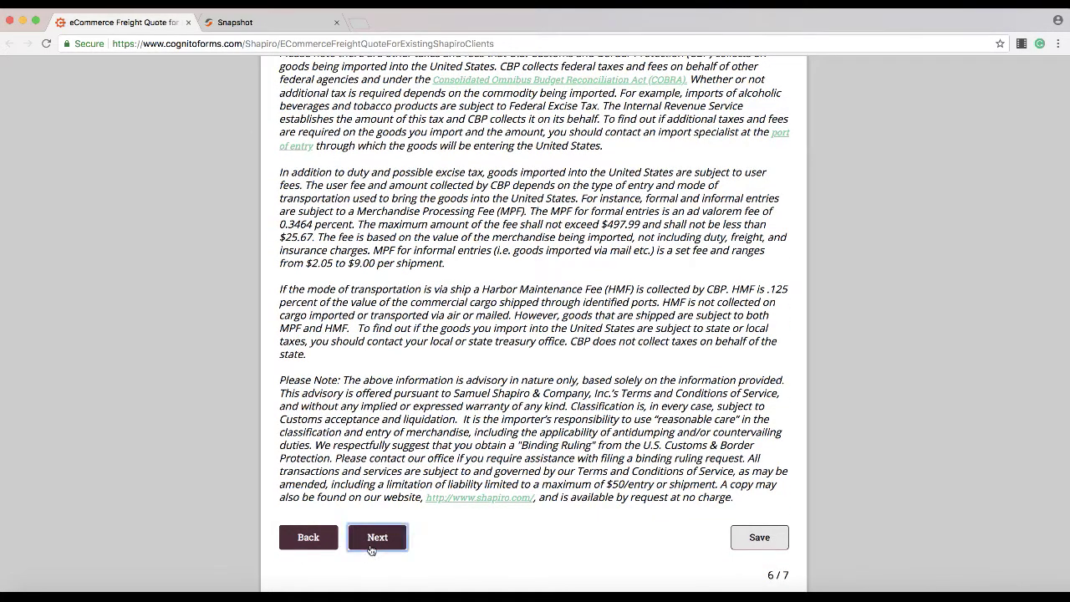
pyautogui.click(371, 542)
# Step: Scroll through page 7's notes on value-based fees, transit times and LTL trucking down to Submit
pyautogui.scroll(-5, 568, 364)
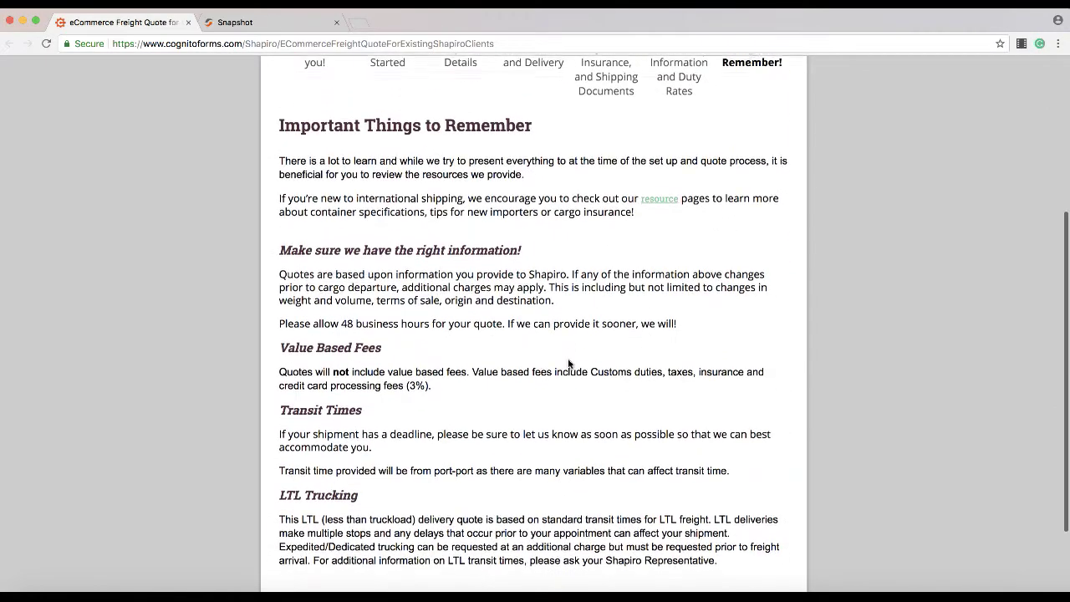
pyautogui.scroll(-2, 568, 363)
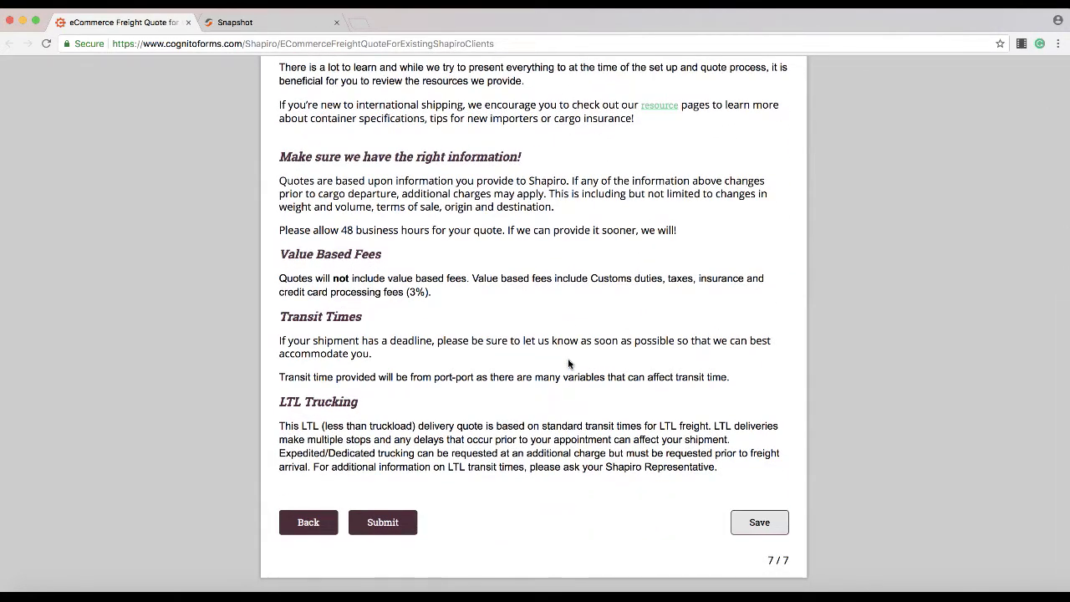
pyautogui.scroll(2, 569, 364)
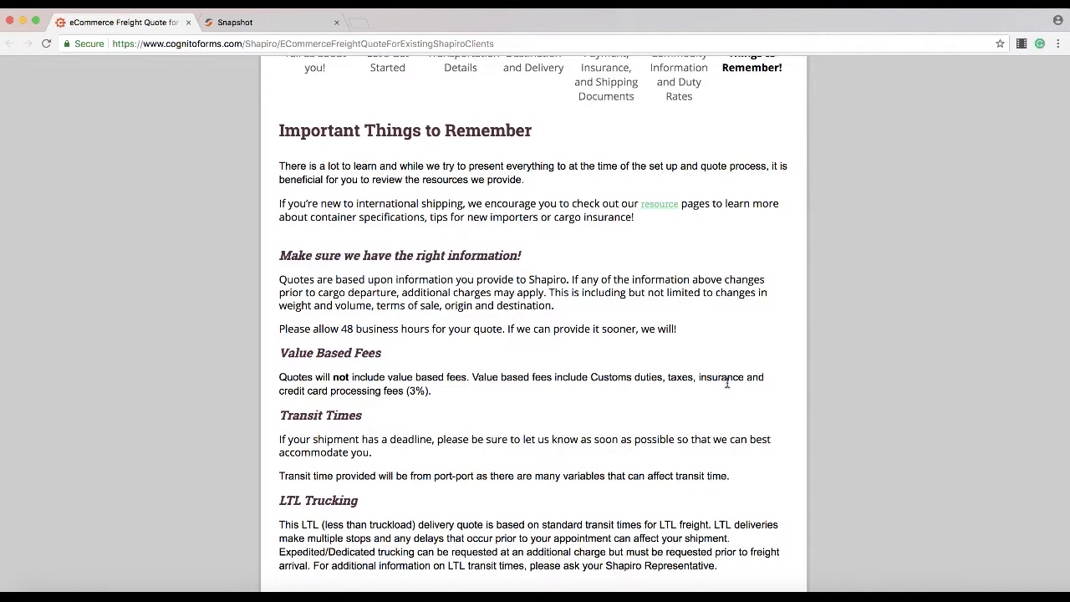
pyautogui.scroll(-3, 726, 381)
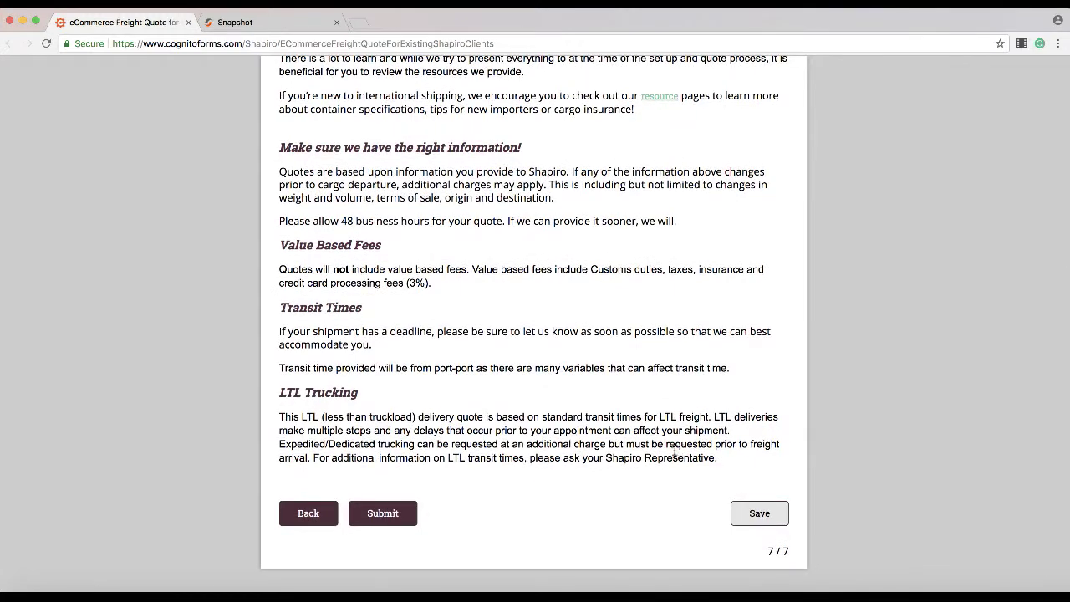